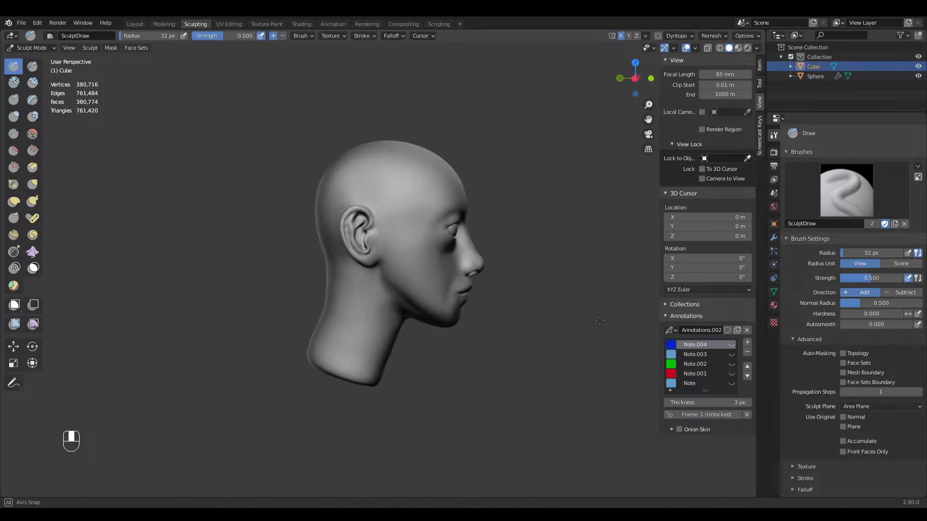
# Examine the sculpted head from the front and from three-quarter angles on both sides
pyautogui.keyDown('ctrl'); pyautogui.moveTo(497, 325); pyautogui.dragTo(531, 323, button='middle'); pyautogui.keyUp('ctrl')
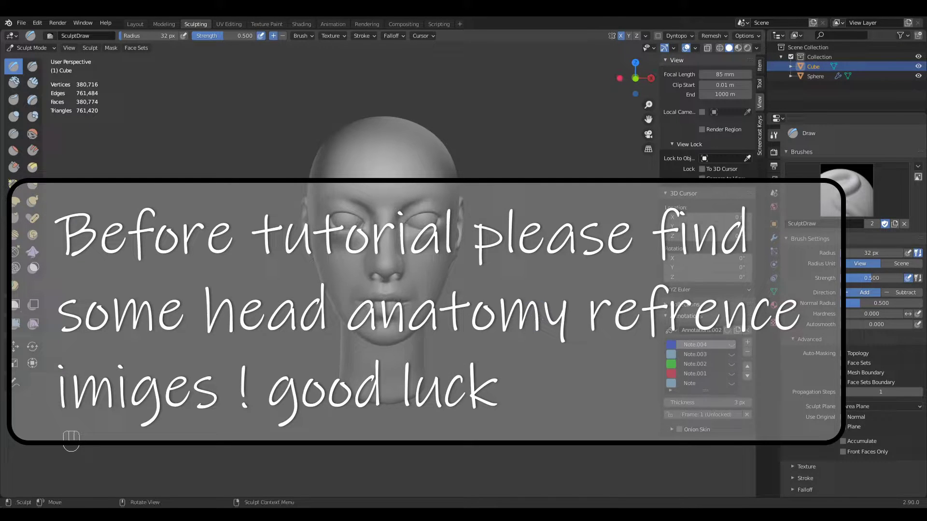
pyautogui.moveTo(536, 304); pyautogui.dragTo(491, 252, button='middle')
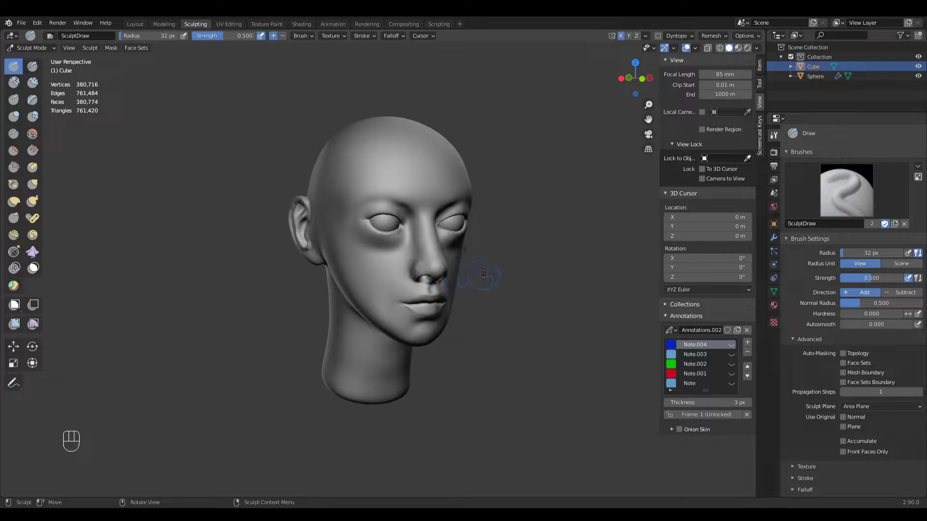
pyautogui.moveTo(477, 285); pyautogui.dragTo(484, 317, button='middle')
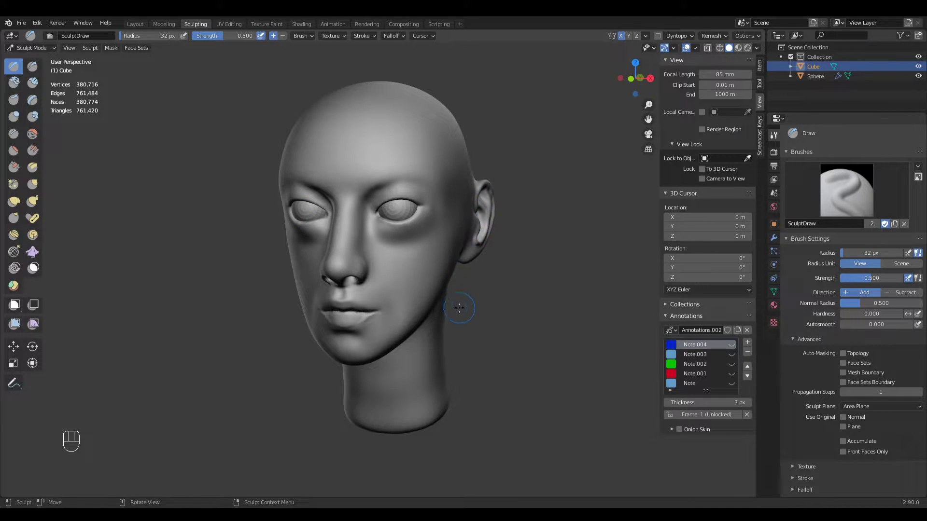
pyautogui.moveTo(309, 379); pyautogui.dragTo(460, 354, button='middle')
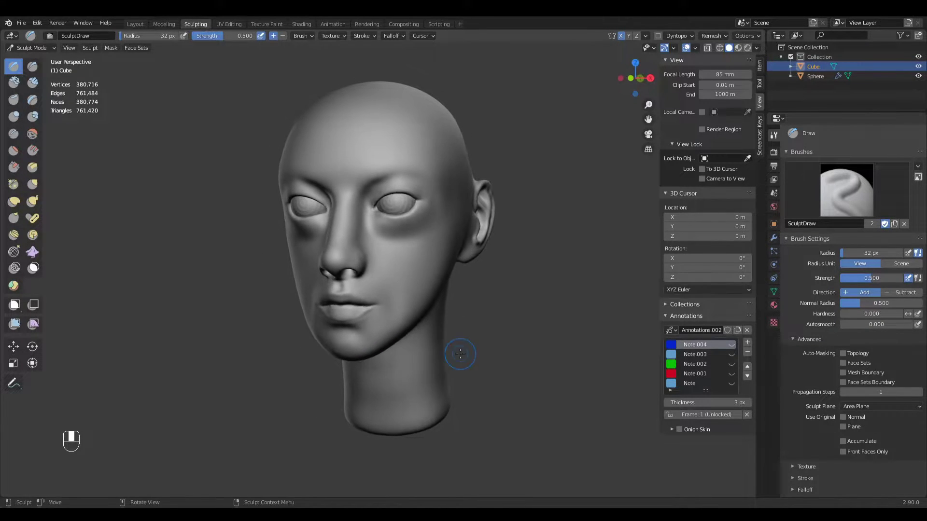
pyautogui.moveTo(533, 331); pyautogui.dragTo(494, 331, button='middle')
# Set the brush radius to 75 px and choose the Clay Strips brush
pyautogui.press('f')
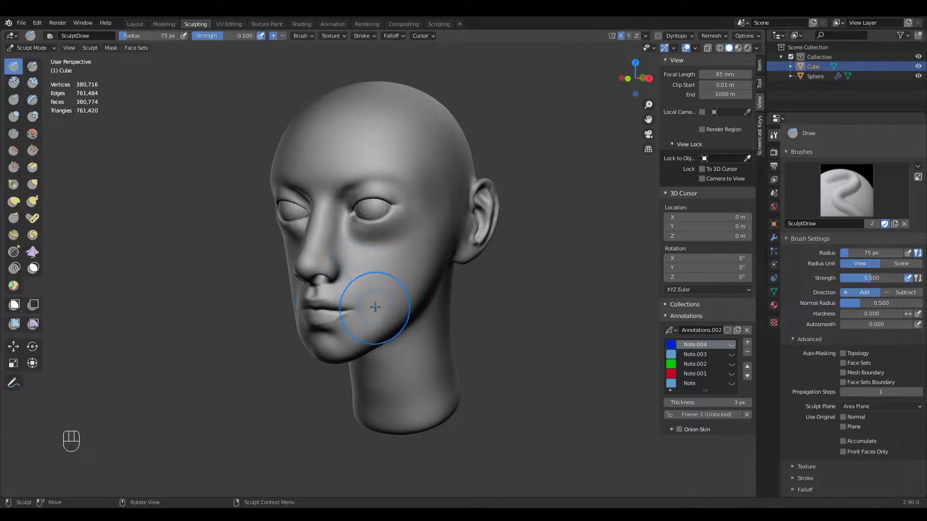
pyautogui.moveTo(388, 323)
pyautogui.mouseDown(button='middle')
pyautogui.moveTo(459, 311)
pyautogui.moveTo(421, 311)
pyautogui.mouseUp(button='middle')
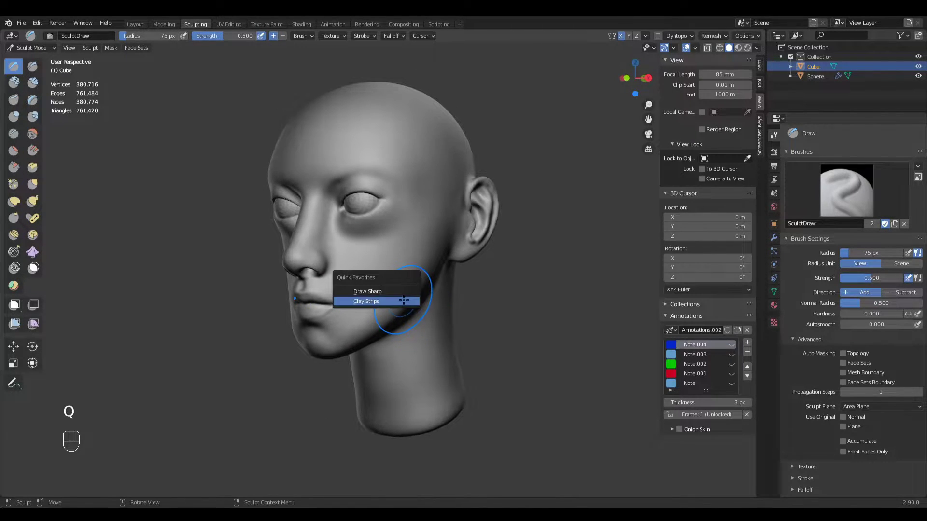
pyautogui.click(397, 302)
# Check the head's proportions in the top, front, side and back orthographic views
pyautogui.moveTo(427, 175)
pyautogui.mouseDown(button='middle')
pyautogui.moveTo(454, 252)
pyautogui.moveTo(373, 304)
pyautogui.mouseUp(button='middle')
pyautogui.press('KP_7')
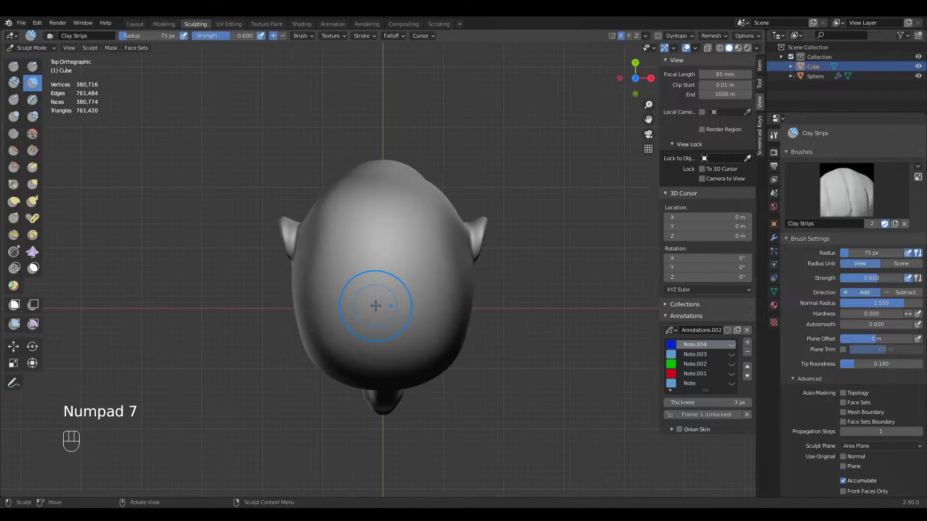
pyautogui.press('KP_1')
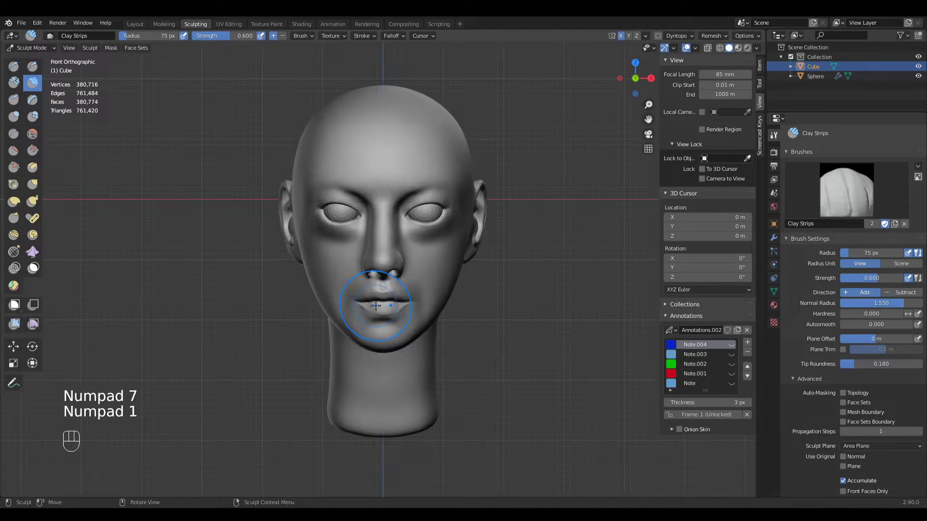
pyautogui.press('KP_7')
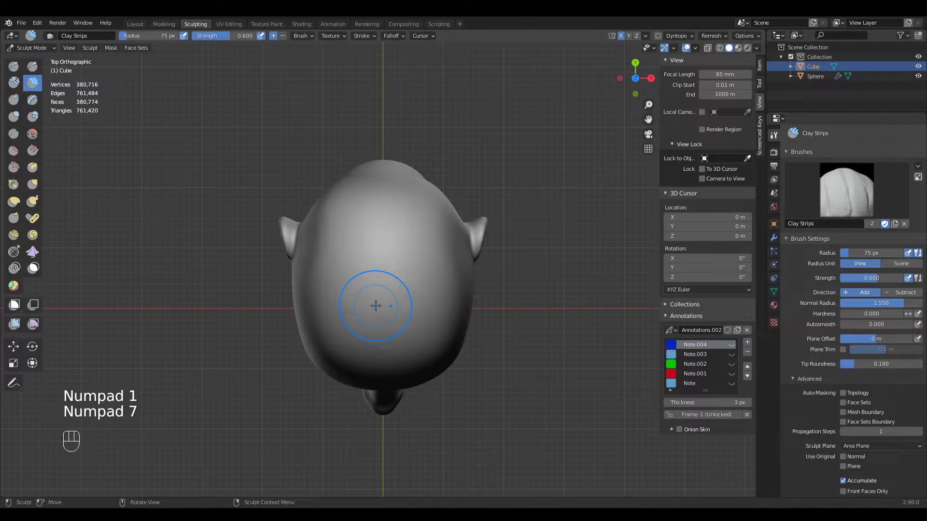
pyautogui.press('KP_3')
pyautogui.press('KP_1')
pyautogui.press('KP_7')
pyautogui.press('KP_1')
pyautogui.press('KP_9')
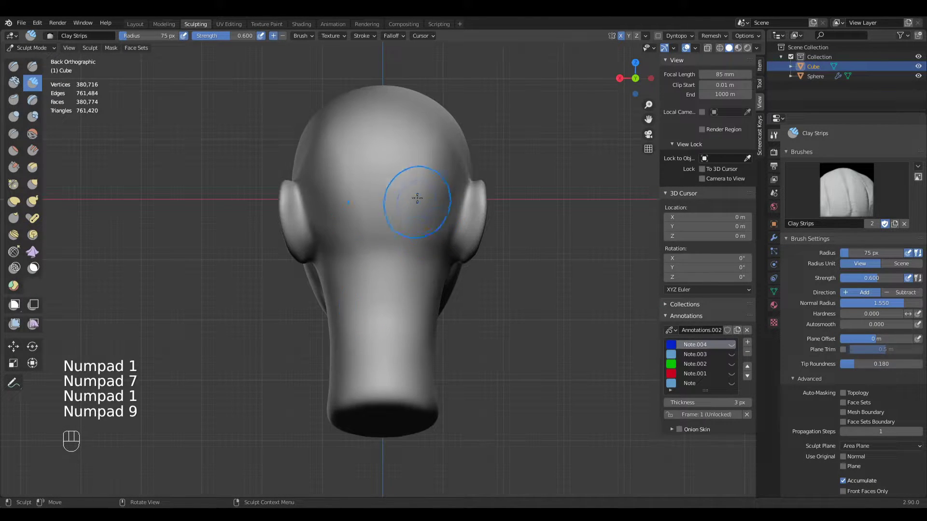
# Reshape the sides of the skull in the back view using the Grab brush with a radius of about 219 px
pyautogui.scroll(3, 418, 212)
pyautogui.press('g')
pyautogui.press('f')
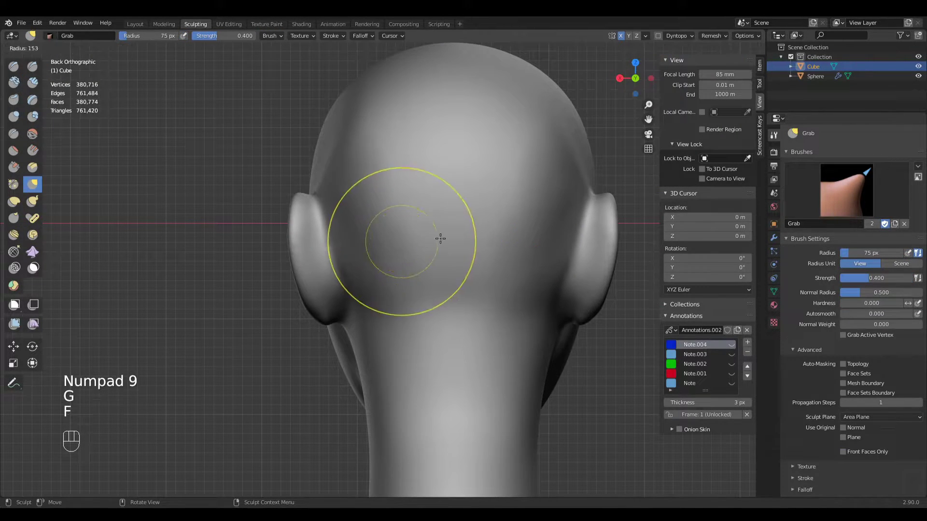
pyautogui.press('f')
pyautogui.press('f')
pyautogui.click(365, 242)
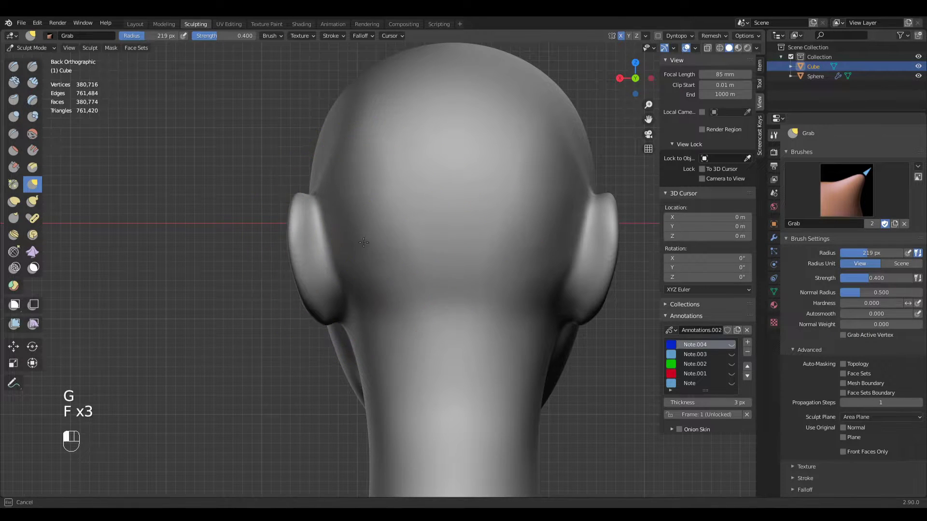
pyautogui.press('f')
pyautogui.click(342, 134)
# Adjust the upper sides of the skull from behind with the Grab brush enlarged from 250 to 291 px
pyautogui.scroll(-3, 342, 133)
pyautogui.press('f')
pyautogui.click(344, 175)
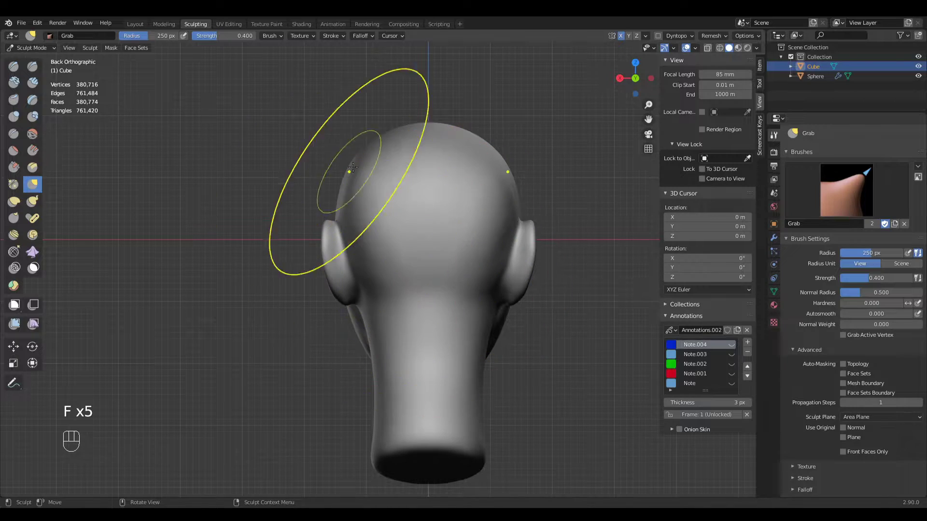
pyautogui.scroll(3, 427, 298)
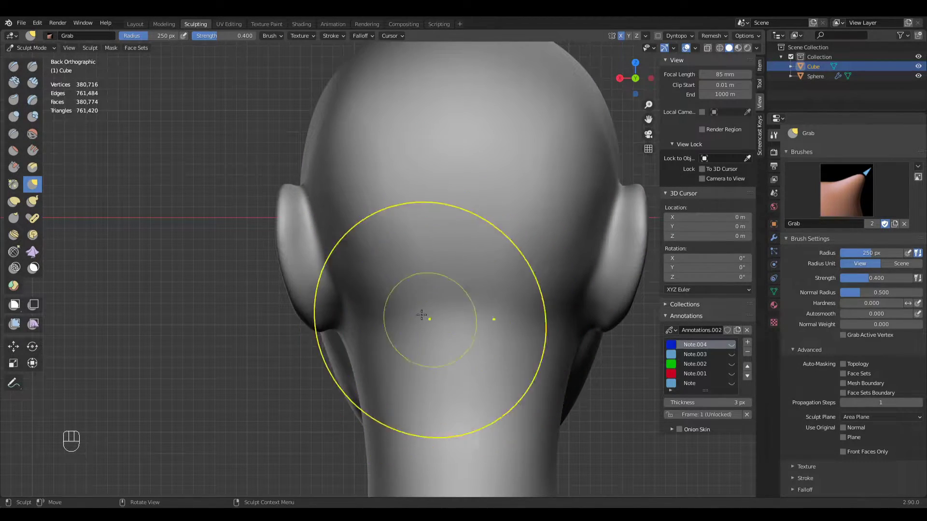
pyautogui.keyDown('shift'); pyautogui.moveTo(337, 167); pyautogui.dragTo(360, 256, button='middle'); pyautogui.keyUp('shift')
pyautogui.press('f')
pyautogui.click(353, 211)
pyautogui.press('f')
pyautogui.click(352, 211)
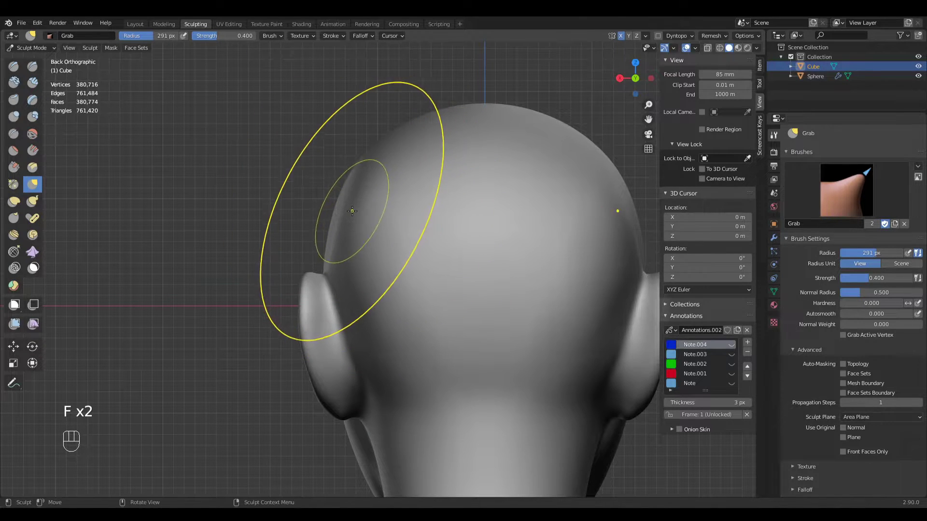
# Push the skull inward just above the ears in the back view with the Grab brush at 240 px
pyautogui.keyDown('shift'); pyautogui.moveTo(372, 296); pyautogui.dragTo(391, 256, button='middle'); pyautogui.keyUp('shift')
pyautogui.press('f')
pyautogui.click(343, 257)
pyautogui.moveTo(339, 233); pyautogui.dragTo(352, 233)
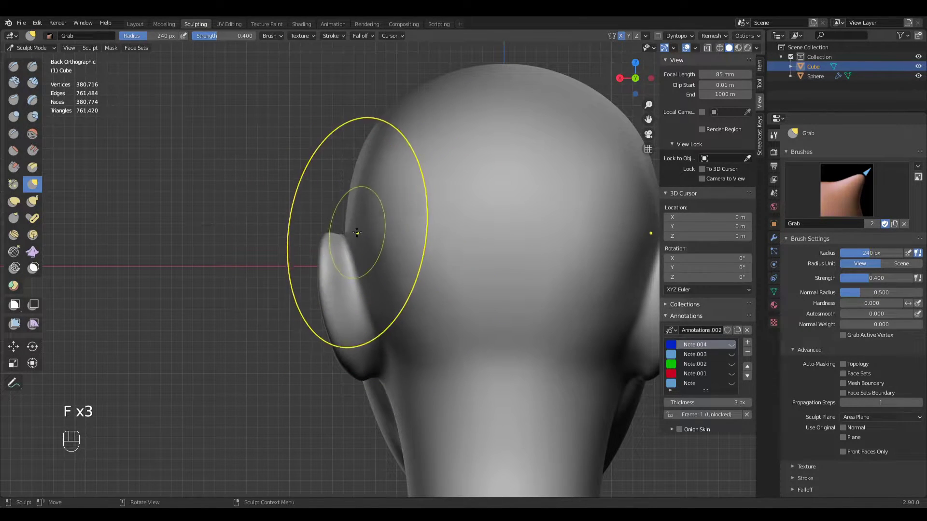
# Refine the back of the skull and the area behind the ears with the Grab brush at radii of 164 and 207 px
pyautogui.keyDown('ctrl'); pyautogui.moveTo(369, 227); pyautogui.dragTo(360, 243, button='middle'); pyautogui.keyUp('ctrl')
pyautogui.press('f')
pyautogui.click(353, 242)
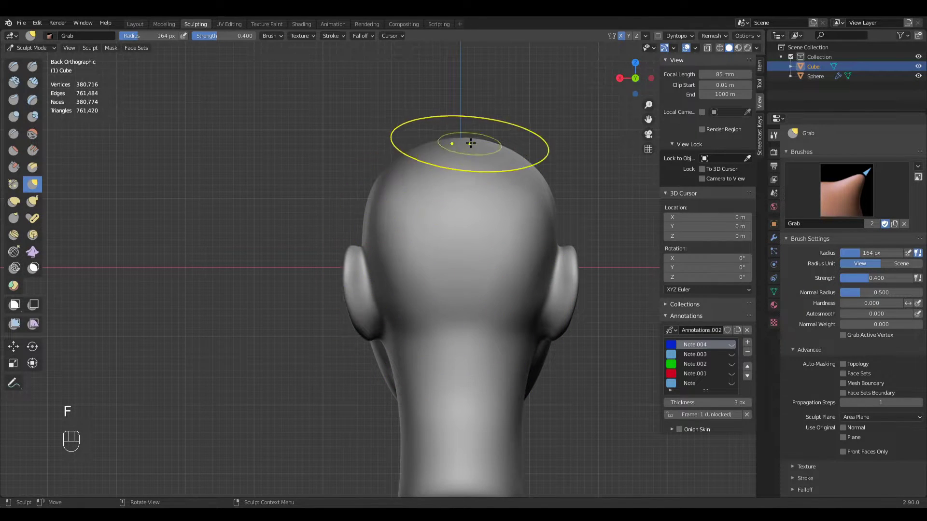
pyautogui.press('f')
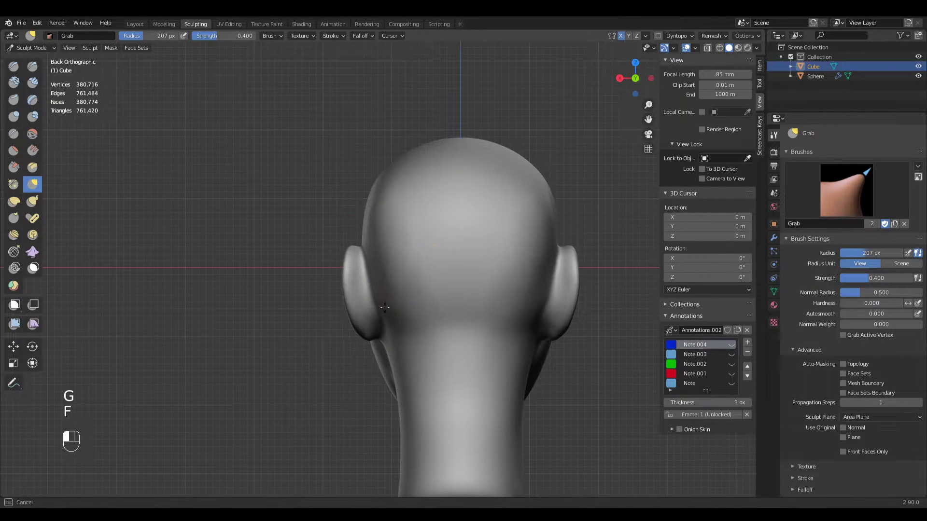
pyautogui.moveTo(390, 276)
pyautogui.mouseDown(button='middle')
pyautogui.moveTo(417, 285)
pyautogui.moveTo(366, 296)
pyautogui.moveTo(430, 273)
pyautogui.moveTo(485, 272)
pyautogui.moveTo(470, 249)
pyautogui.mouseUp(button='middle')
pyautogui.press('f')
pyautogui.click(408, 288)
pyautogui.press('f')
pyautogui.click(377, 300)
# Adjust the side of the head at the temple in the front view with the Grab brush at 155 px
pyautogui.press('KP_1')
pyautogui.moveTo(516, 217)
pyautogui.keyDown('shift'); pyautogui.mouseDown(button='middle')
pyautogui.moveTo(502, 290)
pyautogui.moveTo(428, 271)
pyautogui.mouseUp(button='middle'); pyautogui.keyUp('shift')
pyautogui.press('f')
pyautogui.click(421, 224)
# Reshape the skull's outline around the ears in the top view with the Grab brush at about 208 px
pyautogui.press('KP_7')
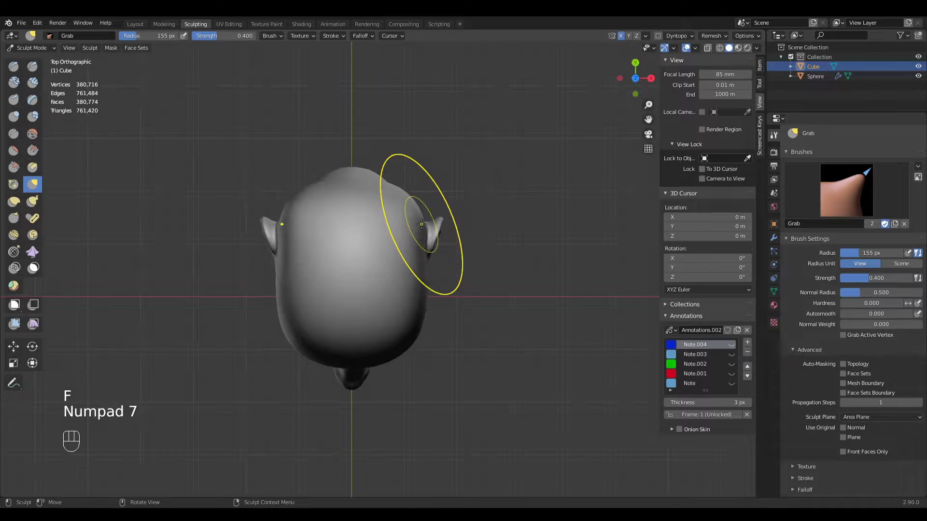
pyautogui.press('f')
pyautogui.click(410, 230)
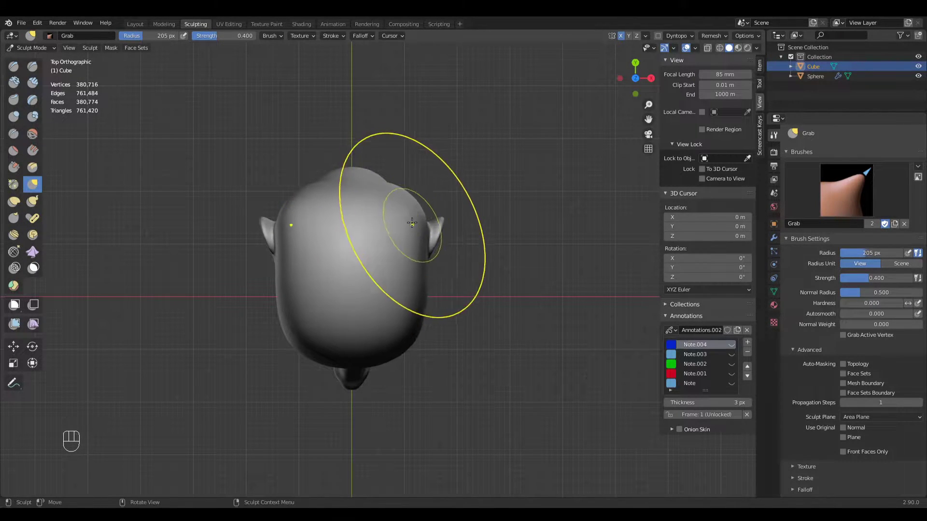
pyautogui.press('f')
pyautogui.click(416, 224)
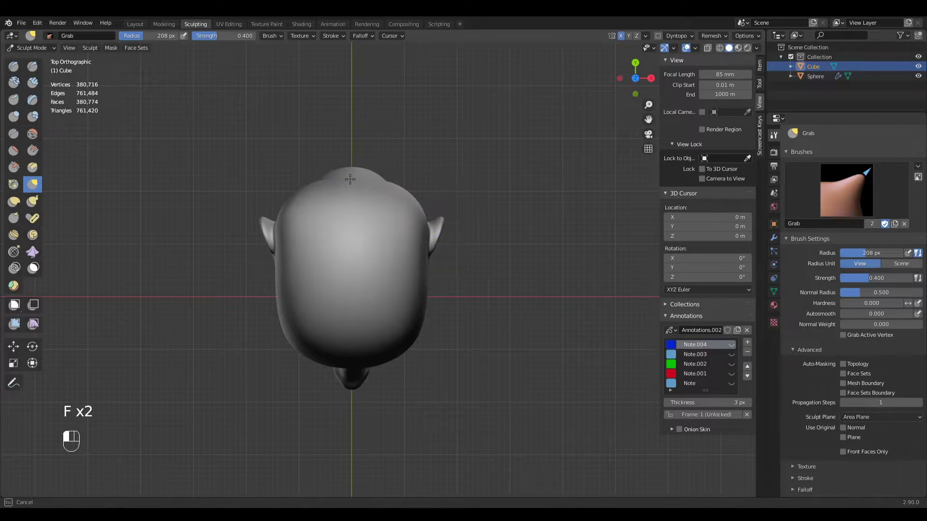
pyautogui.moveTo(430, 244); pyautogui.dragTo(432, 247)
# Pull the side of the forehead slightly outward and back in the top view with the Grab brush
pyautogui.press('f')
pyautogui.click(418, 327)
pyautogui.moveTo(426, 322); pyautogui.dragTo(432, 307)
pyautogui.press('f')
pyautogui.moveTo(433, 305)
pyautogui.mouseDown(button='middle')
pyautogui.moveTo(393, 269)
pyautogui.moveTo(400, 184)
pyautogui.mouseUp(button='middle')
pyautogui.click(411, 303)
# Refine the forehead and the skull above the ear from angled views, reducing the Grab brush to 121 px
pyautogui.moveTo(509, 182); pyautogui.dragTo(396, 227, button='middle')
pyautogui.press('g')
pyautogui.press('f')
pyautogui.click(379, 272)
pyautogui.press('f')
pyautogui.click(371, 266)
pyautogui.moveTo(370, 236)
pyautogui.mouseDown(button='middle')
pyautogui.moveTo(397, 297)
pyautogui.moveTo(474, 246)
pyautogui.moveTo(459, 231)
pyautogui.mouseUp(button='middle')
pyautogui.press('f')
pyautogui.click(423, 224)
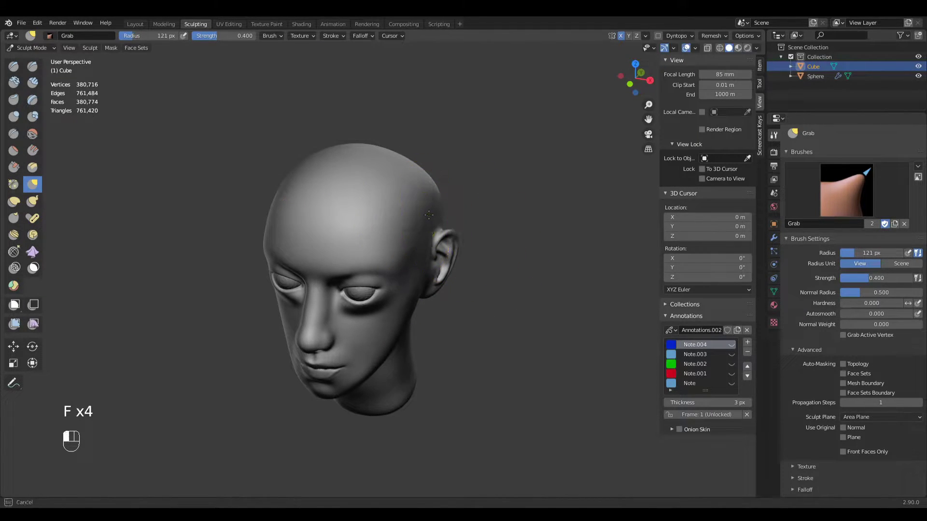
# Reposition the ears against the head in the front view with the Grab brush, starting at a 145 px radius
pyautogui.press('KP_1')
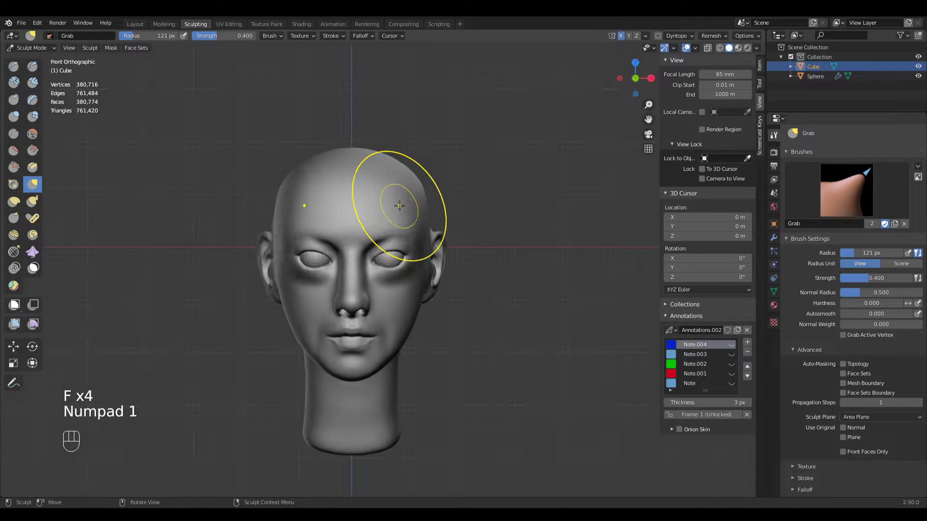
pyautogui.press('g')
pyautogui.press('f')
pyautogui.click(434, 261)
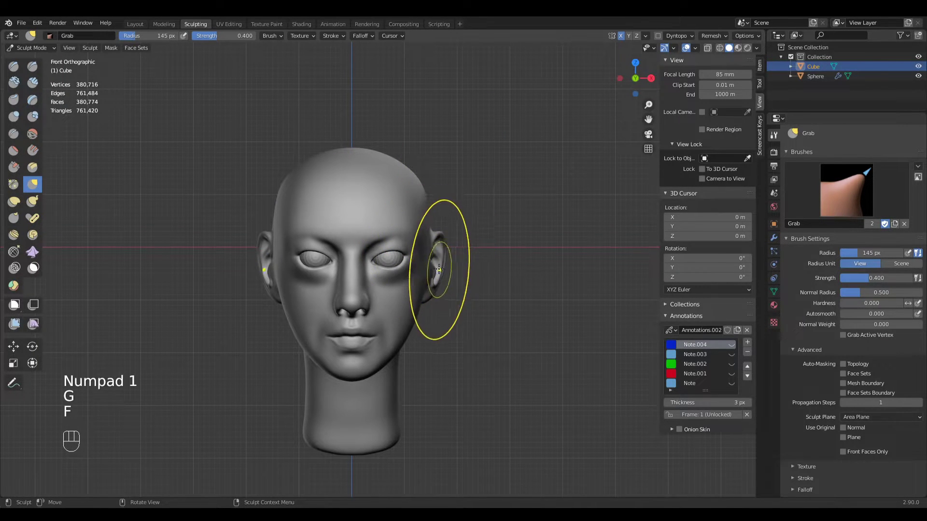
pyautogui.moveTo(435, 261)
pyautogui.keyDown('ctrl'); pyautogui.mouseDown(button='middle')
pyautogui.moveTo(496, 281)
pyautogui.moveTo(458, 315)
pyautogui.mouseUp(button='middle'); pyautogui.keyUp('ctrl')
pyautogui.press('f')
pyautogui.click(456, 269)
pyautogui.press('f')
pyautogui.click(468, 277)
pyautogui.press('f')
pyautogui.click(517, 304)
pyautogui.moveTo(487, 272); pyautogui.dragTo(491, 271)
# Fine-tune the ears' angle from three-quarter and front views with the Grab brush at 115 and 128 px
pyautogui.moveTo(491, 271)
pyautogui.mouseDown(button='middle')
pyautogui.moveTo(478, 298)
pyautogui.moveTo(517, 259)
pyautogui.mouseUp(button='middle')
pyautogui.press('f')
pyautogui.click(475, 297)
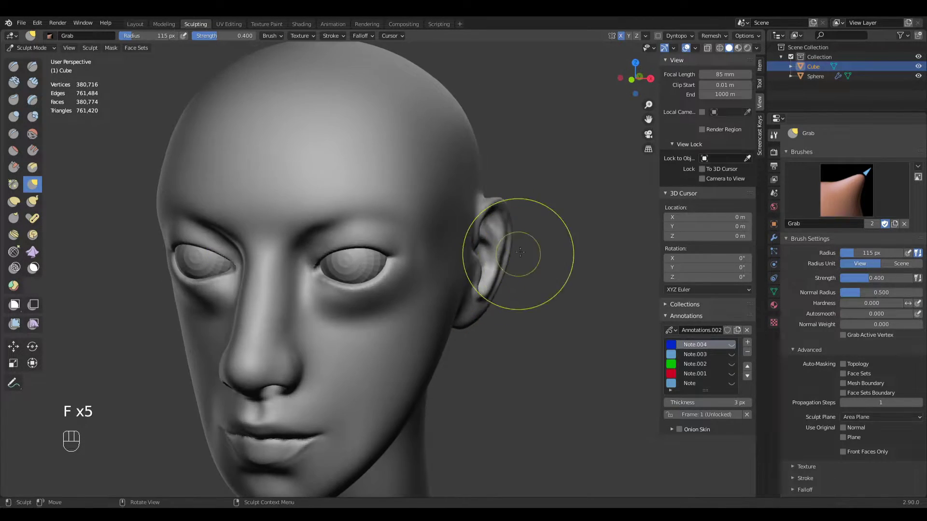
pyautogui.press('KP_1')
pyautogui.press('f')
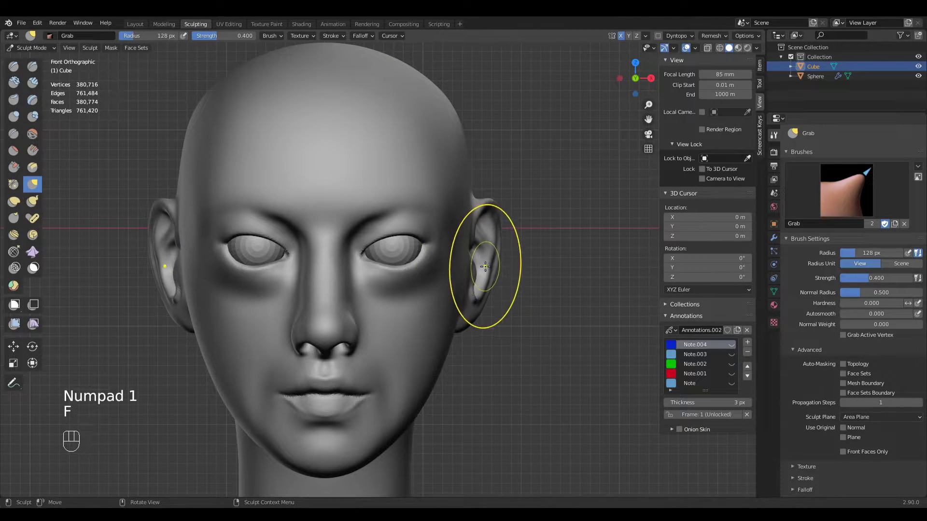
pyautogui.moveTo(475, 274); pyautogui.dragTo(473, 274)
# Move the upper and lower parts of the ear toward the face in the right side view with the Grab brush
pyautogui.moveTo(478, 218)
pyautogui.keyDown('ctrl'); pyautogui.mouseDown(button='middle')
pyautogui.moveTo(466, 314)
pyautogui.moveTo(489, 314)
pyautogui.moveTo(543, 356)
pyautogui.mouseUp(button='middle'); pyautogui.keyUp('ctrl')
pyautogui.press('KP_3')
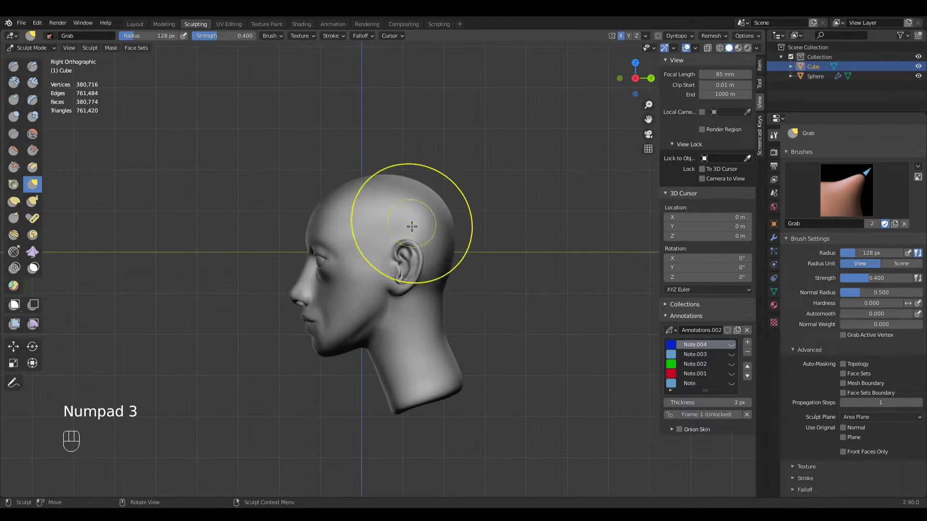
pyautogui.scroll(3, 420, 266)
pyautogui.press('g')
pyautogui.press('f')
pyautogui.click(435, 263)
pyautogui.moveTo(405, 228); pyautogui.dragTo(387, 230)
pyautogui.moveTo(408, 300); pyautogui.dragTo(396, 305)
pyautogui.moveTo(410, 238); pyautogui.dragTo(399, 240)
# Refine the ear's shape along its front edge in side view, reducing the Grab brush from 225 to 94 px
pyautogui.press('f')
pyautogui.click(500, 210)
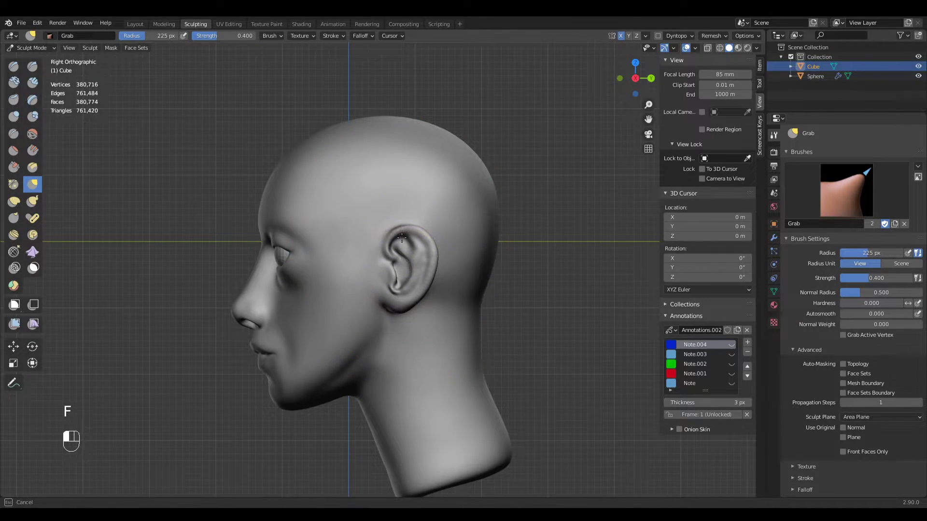
pyautogui.press('f')
pyautogui.click(352, 303)
pyautogui.press('f')
pyautogui.click(376, 259)
pyautogui.press('f')
pyautogui.click(383, 255)
# Reshape the back of the neck in side view with the Grab brush at up to 154 px and smooth it
pyautogui.press('f')
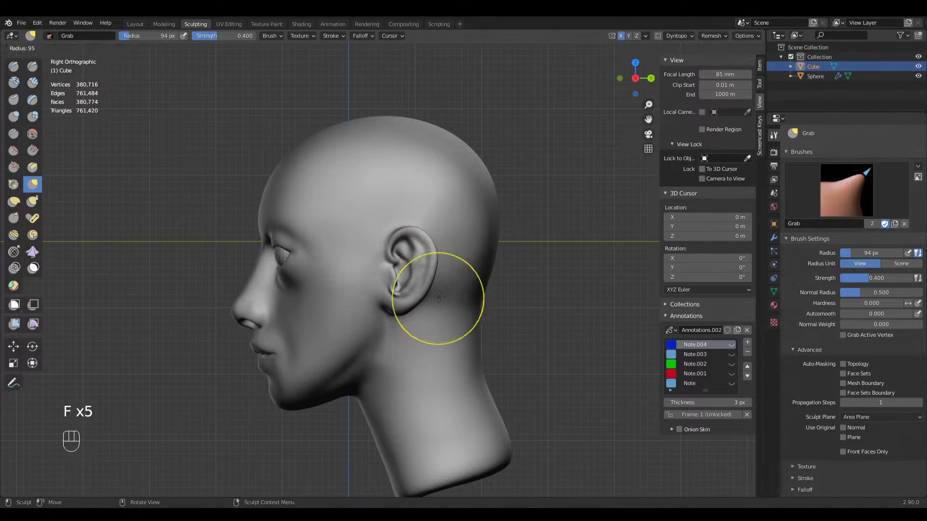
pyautogui.click(461, 341)
pyautogui.press('g')
pyautogui.press('f')
pyautogui.click(493, 360)
pyautogui.keyDown('shift'); pyautogui.moveTo(493, 364); pyautogui.dragTo(503, 319, button='middle'); pyautogui.keyUp('shift')
pyautogui.press('f')
pyautogui.click(507, 359)
pyautogui.press('f')
pyautogui.click(502, 358)
pyautogui.keyDown('shift'); pyautogui.moveTo(485, 351); pyautogui.dragTo(478, 375); pyautogui.keyUp('shift')
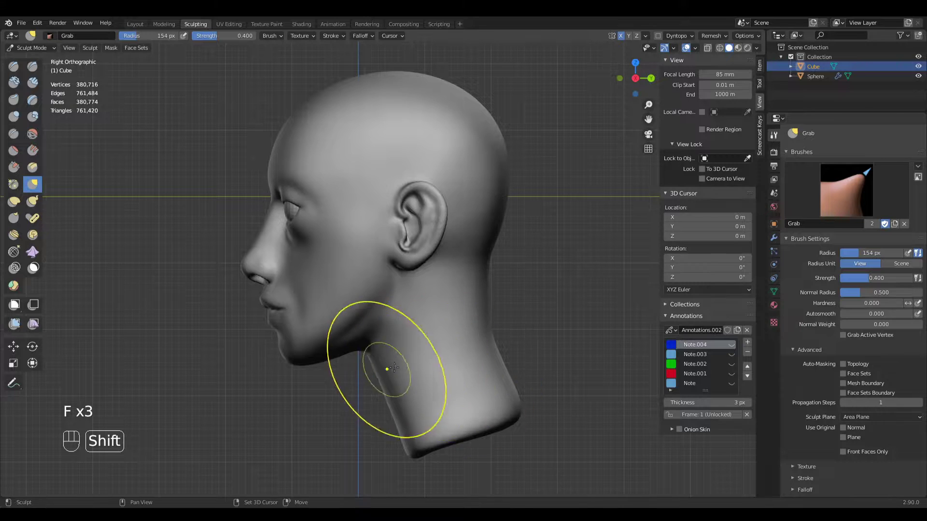
# Reshape the throat and the area under the jaw in side view with the Grab brush at 160 and 151 px
pyautogui.keyDown('shift'); pyautogui.moveTo(387, 369); pyautogui.dragTo(457, 300, button='middle'); pyautogui.keyUp('shift')
pyautogui.press('f')
pyautogui.click(461, 302)
pyautogui.moveTo(441, 293); pyautogui.dragTo(412, 279)
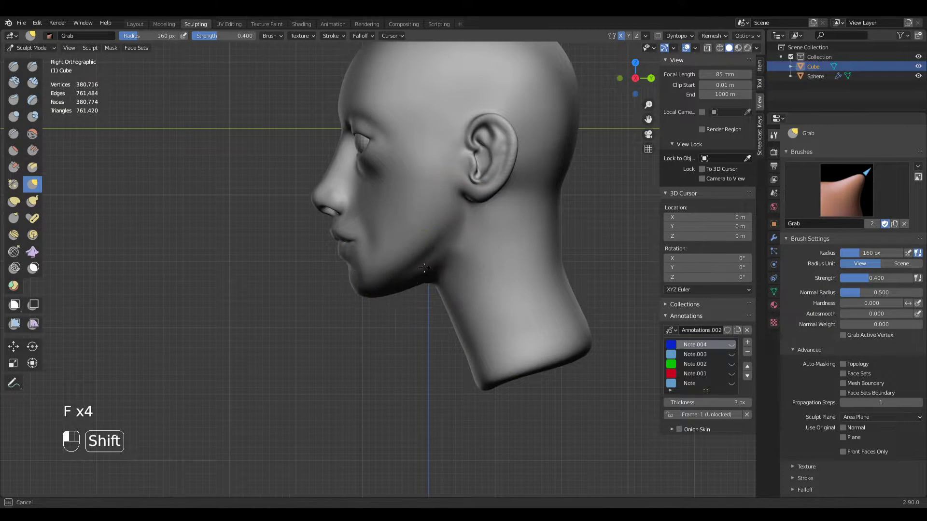
pyautogui.press('f')
pyautogui.click(421, 268)
pyautogui.press('f')
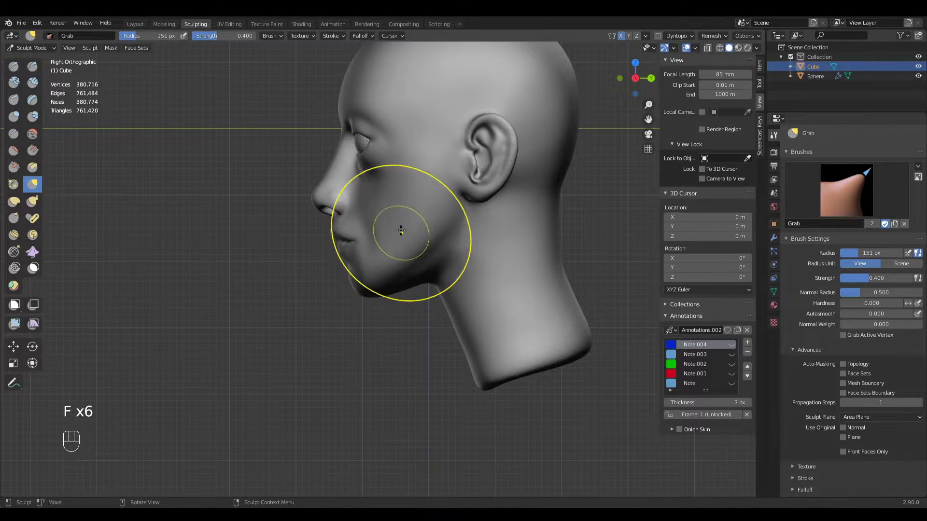
# Build up the jawline from below the ear to the chin using the Clay Strips brush at a 106 px radius
pyautogui.keyDown('shift'); pyautogui.moveTo(429, 212); pyautogui.dragTo(404, 300, button='middle'); pyautogui.keyUp('shift')
pyautogui.scroll(2, 463, 287)
pyautogui.press('q')
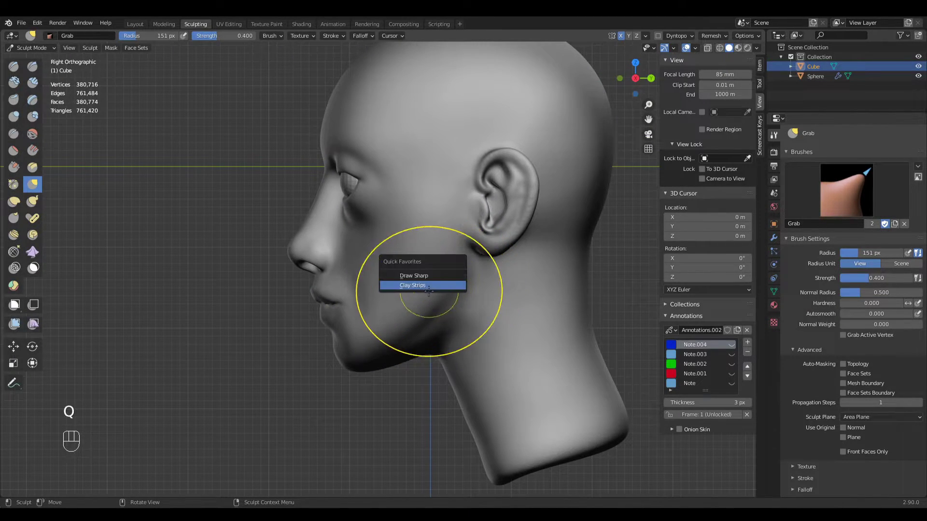
pyautogui.click(428, 286)
pyautogui.press('f')
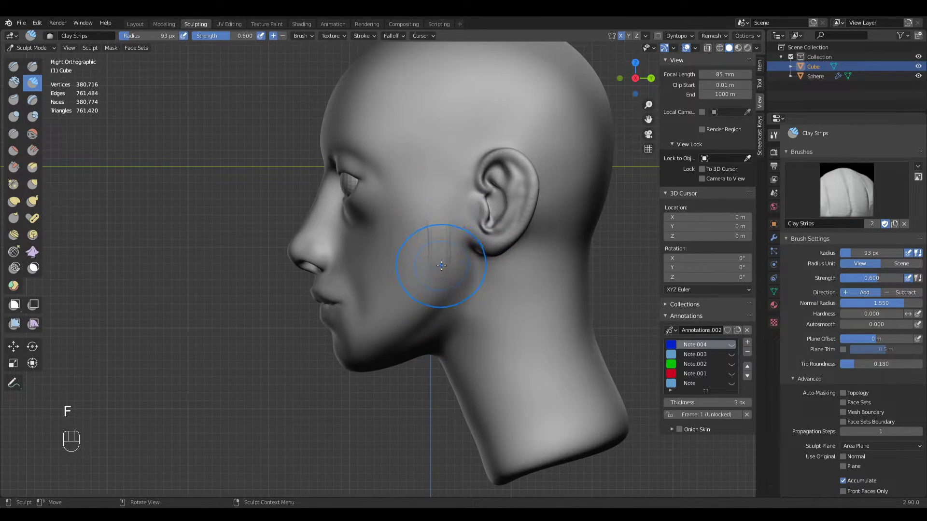
pyautogui.click(445, 212)
pyautogui.moveTo(375, 347)
pyautogui.mouseDown()
pyautogui.moveTo(425, 316)
pyautogui.moveTo(442, 283)
pyautogui.mouseUp()
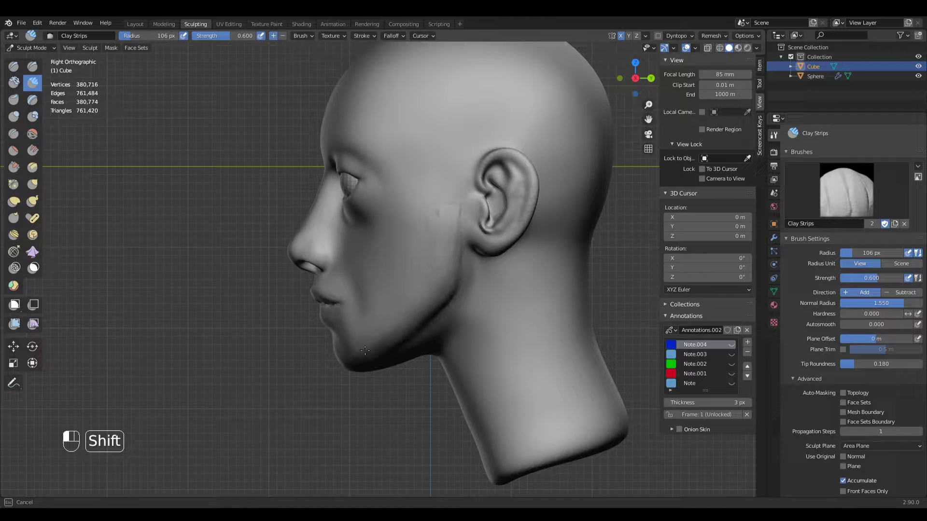
# Smooth the jawline in side view and sketch blue annotation strokes from below the ear along the jaw to the chin
pyautogui.keyDown('shift'); pyautogui.moveTo(388, 353); pyautogui.dragTo(389, 354); pyautogui.keyUp('shift')
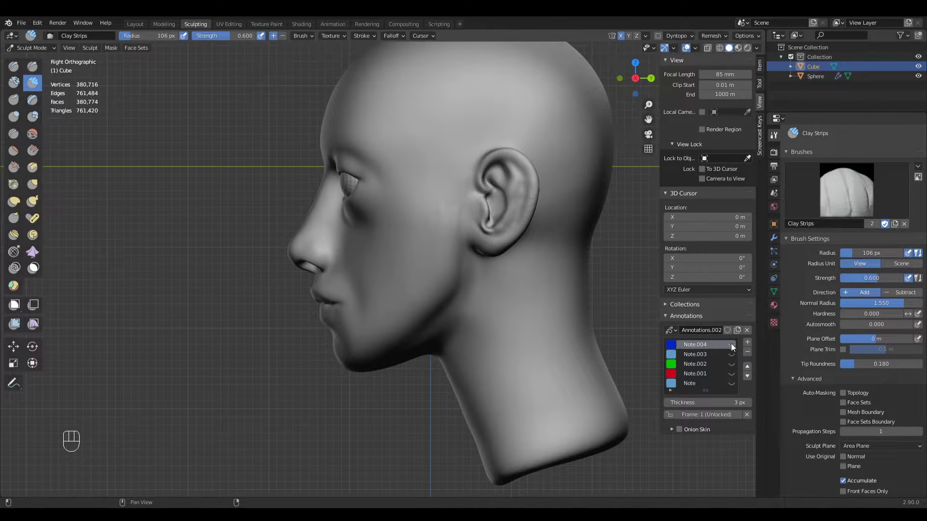
pyautogui.click(13, 384)
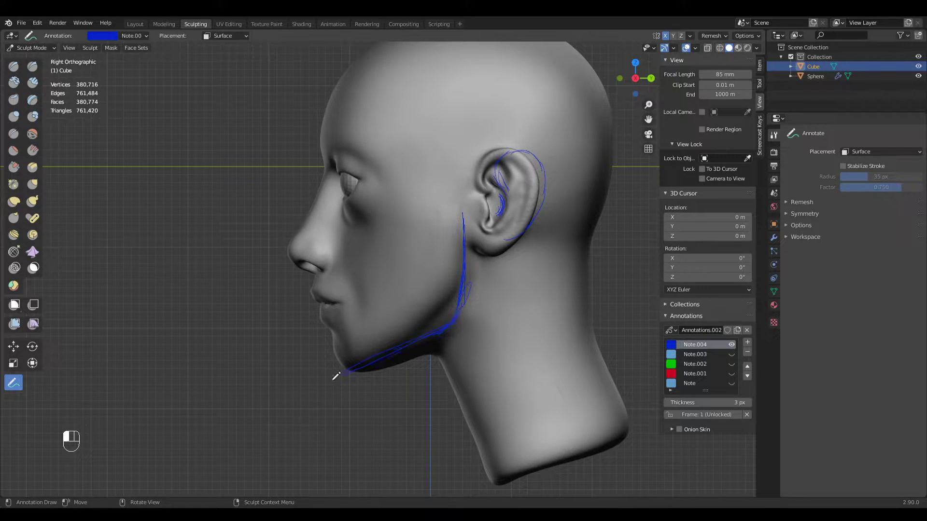
# Sketch alternative jawline curves on two new annotation layers in light blue and green, and hide the annotation layers
pyautogui.click(747, 344)
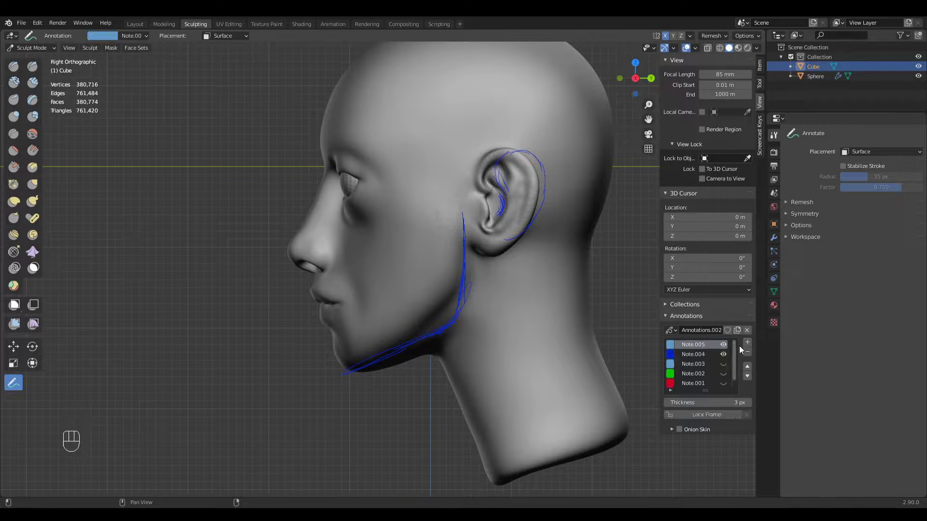
pyautogui.click(672, 346)
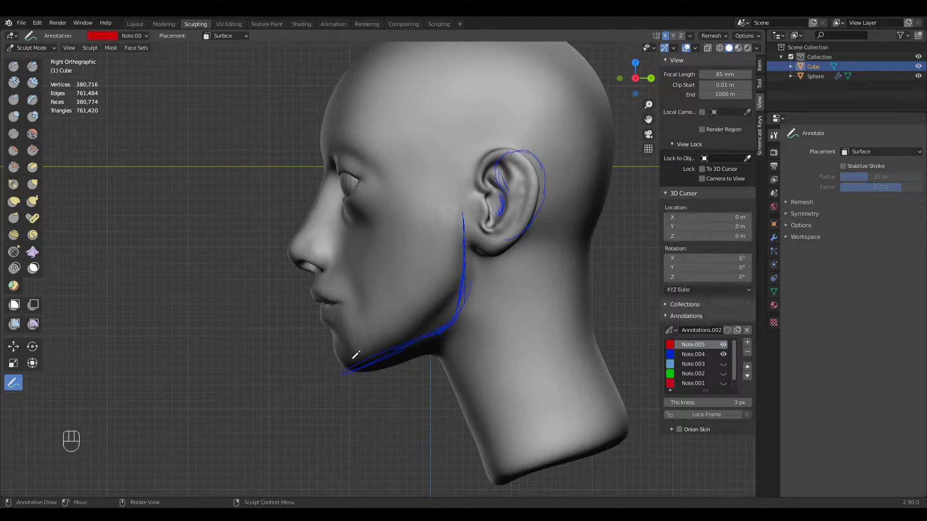
pyautogui.hotkey('ctrl', 'z')
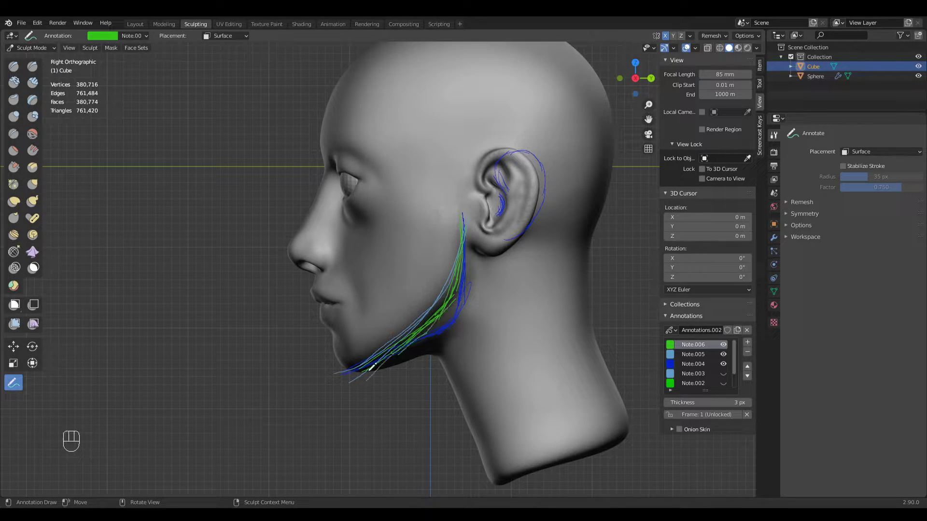
pyautogui.moveTo(724, 345); pyautogui.dragTo(723, 364)
# Adjust the jaw in side view with the Grab brush at a 142 px radius
pyautogui.press('g')
pyautogui.press('f')
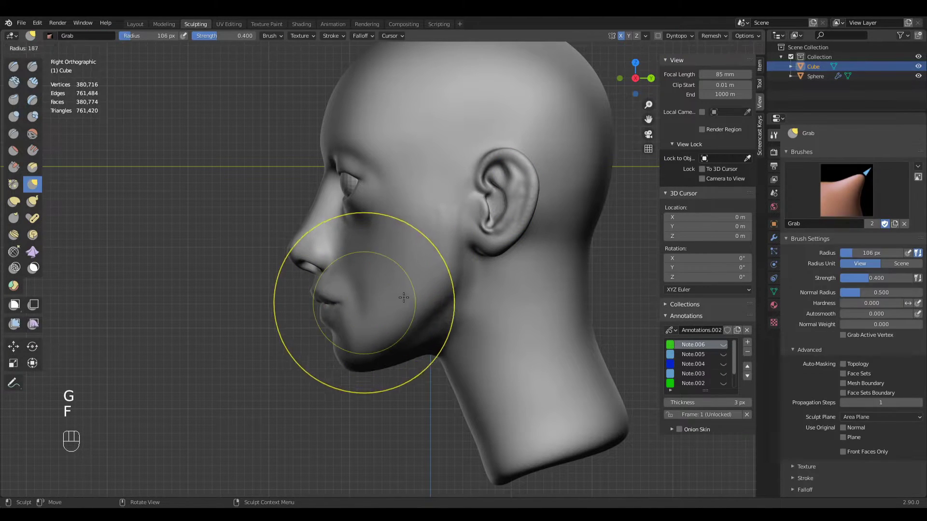
pyautogui.press('f')
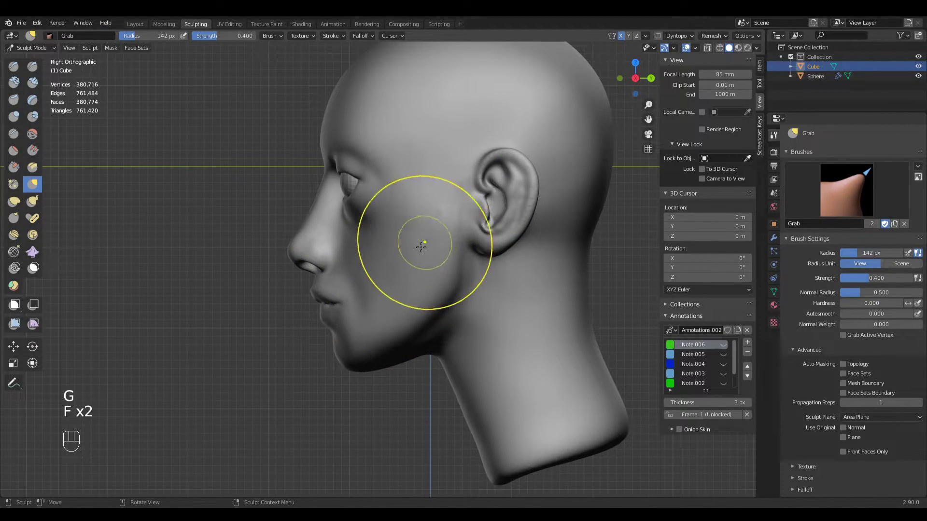
# Build up the rear of the jaw from in front of the ear to the jaw corner with Clay Strips at 95 px
pyautogui.press('q')
pyautogui.click(333, 335)
pyautogui.press('f')
pyautogui.click(311, 342)
pyautogui.moveTo(440, 212); pyautogui.dragTo(443, 285)
pyautogui.press('f')
pyautogui.click(446, 226)
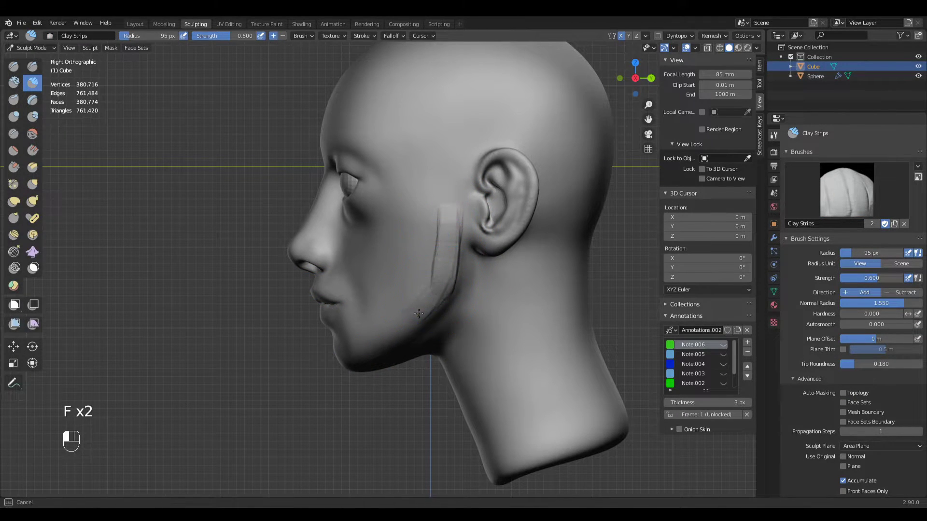
pyautogui.press('f')
pyautogui.click(449, 249)
# Extend the build-up along the jaw's lower edge with Clay Strips at 114 px and smooth it into the cheek
pyautogui.moveTo(368, 361); pyautogui.dragTo(401, 381, button='middle')
pyautogui.press('f')
pyautogui.click(420, 357)
pyautogui.moveTo(417, 320); pyautogui.dragTo(442, 260, button='middle')
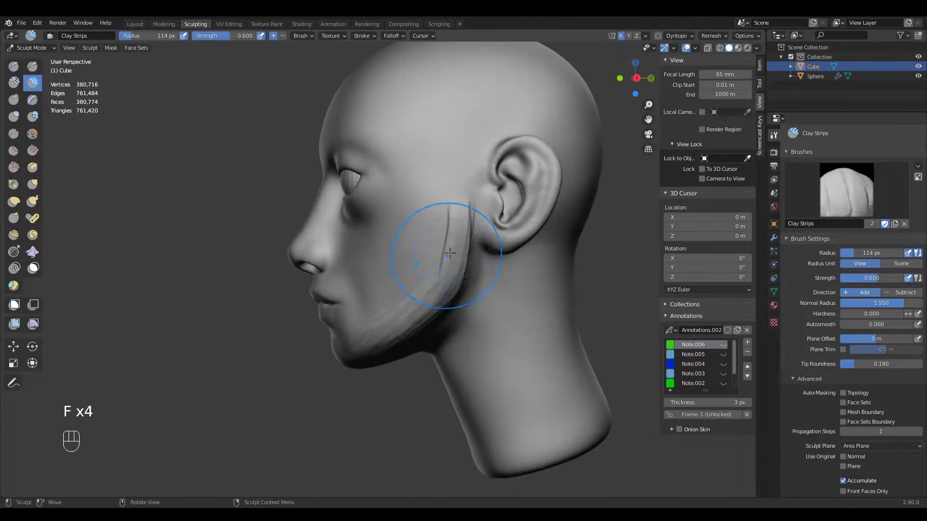
pyautogui.moveTo(405, 313); pyautogui.dragTo(434, 269, button='middle')
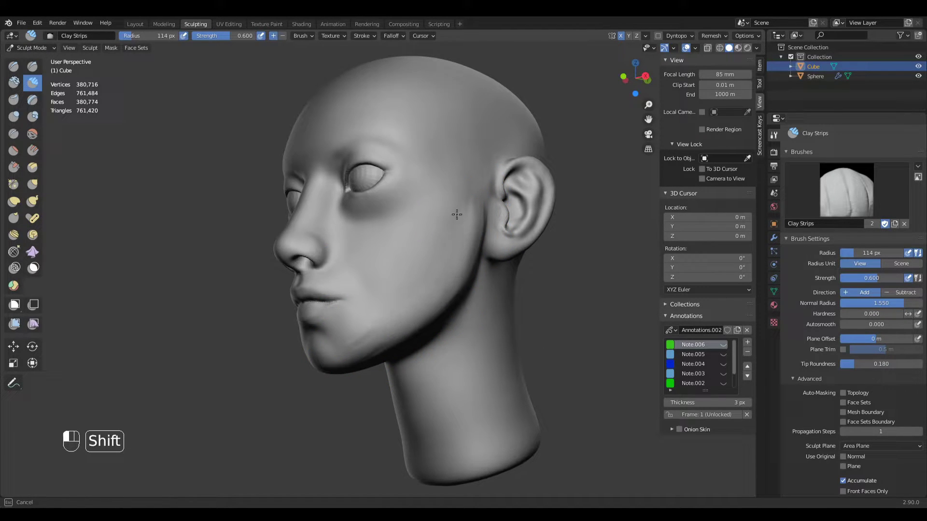
pyautogui.moveTo(373, 335); pyautogui.dragTo(410, 309, button='middle')
# Refine the jaw corner in side view with the Grab brush at a 116 px radius
pyautogui.press('KP_3')
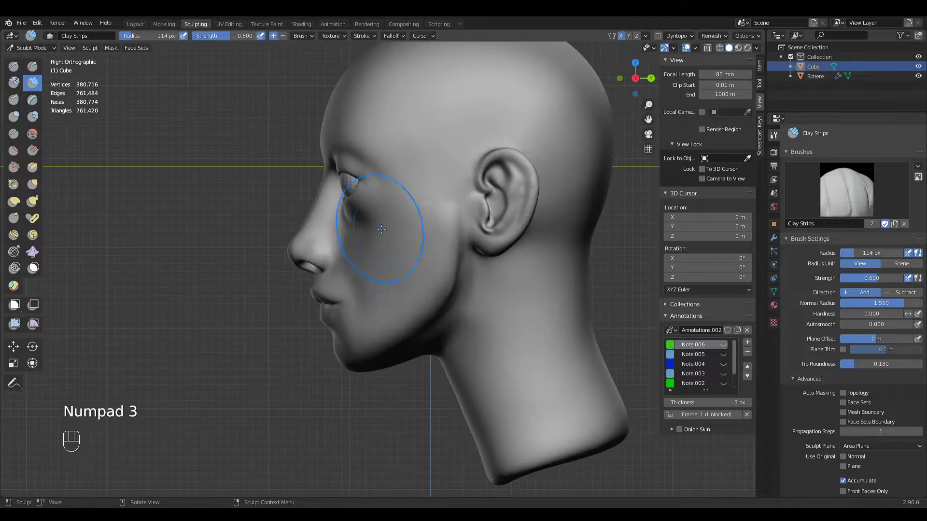
pyautogui.press('g')
pyautogui.press('f')
pyautogui.click(433, 299)
pyautogui.moveTo(433, 286); pyautogui.dragTo(435, 294)
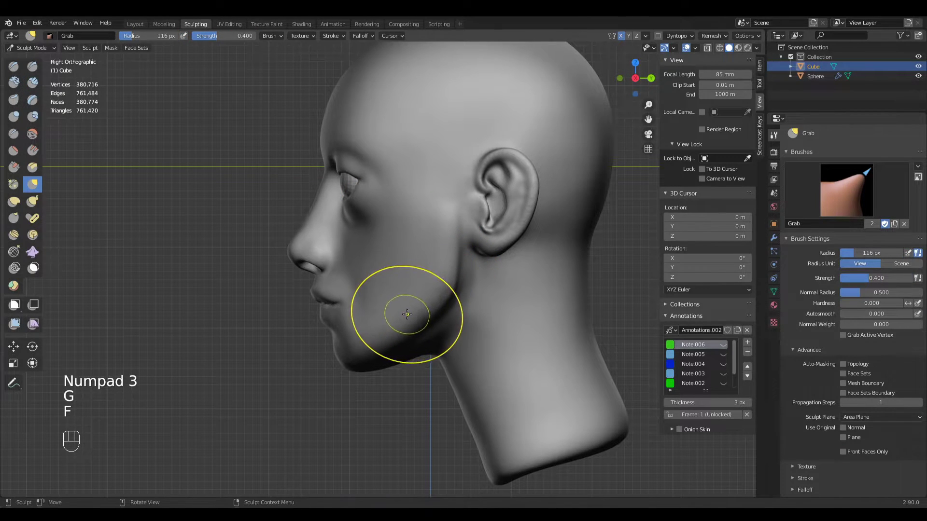
# Try to crease the jaw's rear edge below the ear with the Crease brush at 70 and 72 px
pyautogui.press('q')
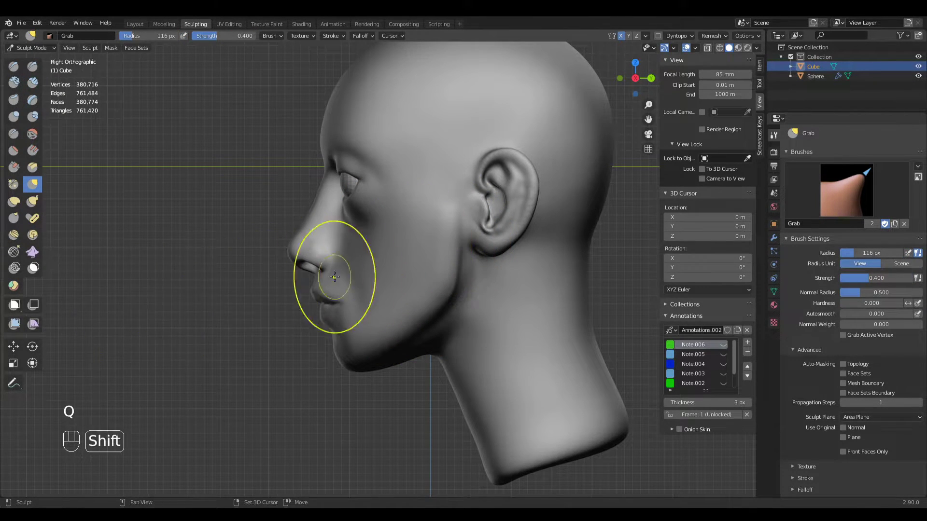
pyautogui.hotkey('shift', 'c')
pyautogui.press('f')
pyautogui.click(442, 283)
pyautogui.moveTo(442, 283); pyautogui.dragTo(406, 270, button='middle')
pyautogui.keyDown('ctrl'); pyautogui.moveTo(406, 266); pyautogui.dragTo(411, 203, button='middle'); pyautogui.keyUp('ctrl')
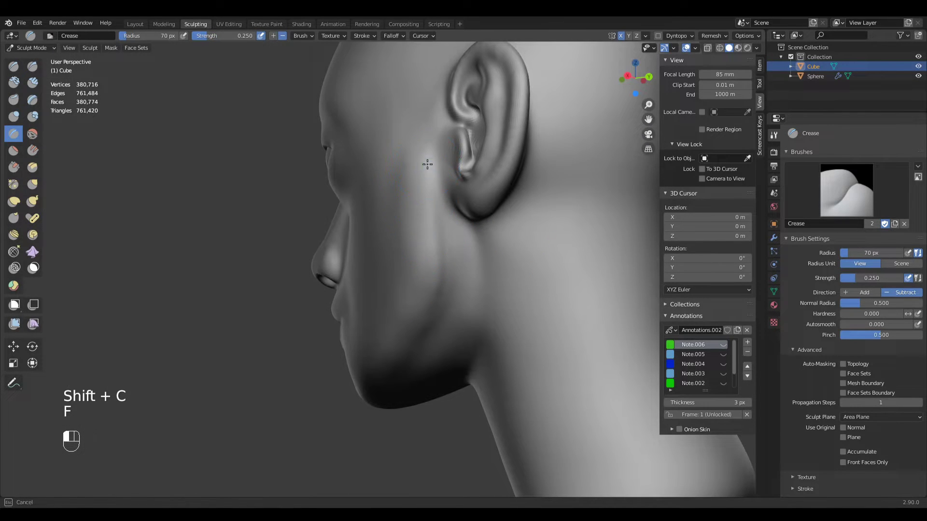
pyautogui.moveTo(416, 326); pyautogui.dragTo(413, 330)
pyautogui.moveTo(430, 313); pyautogui.dragTo(417, 263, button='middle')
pyautogui.press('f')
pyautogui.click(422, 250)
pyautogui.moveTo(437, 181); pyautogui.dragTo(410, 252)
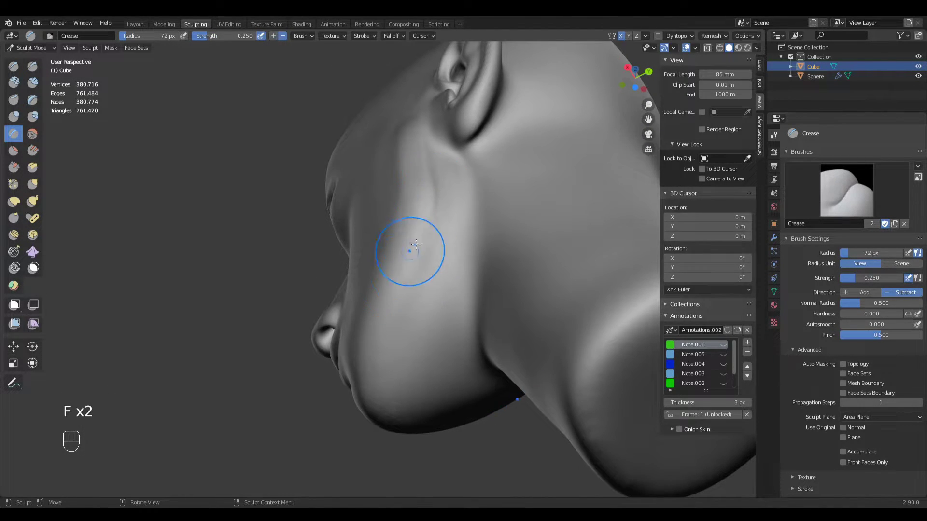
pyautogui.moveTo(409, 253); pyautogui.dragTo(470, 300, button='middle')
# Undo the crease strokes along the jaw's rear edge
pyautogui.hotkey('ctrl', 'z')
pyautogui.hotkey('ctrl', 'z')
pyautogui.hotkey('ctrl', 'z')
pyautogui.hotkey('ctrl', 'z')
# Sharpen the jaw's edge below the ear with the Draw Sharp brush at a 72 px radius
pyautogui.press('q')
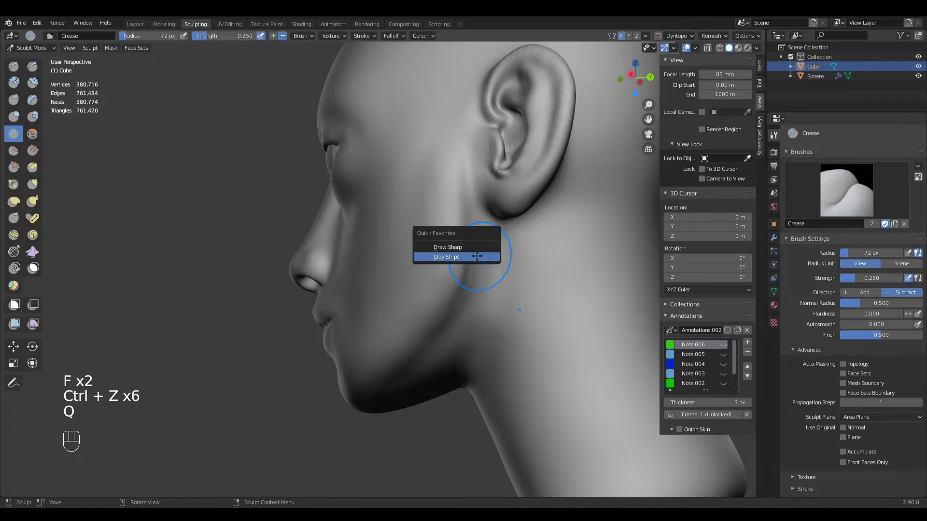
pyautogui.click(479, 257)
pyautogui.moveTo(471, 265); pyautogui.dragTo(455, 270, button='middle')
pyautogui.keyDown('ctrl'); pyautogui.moveTo(426, 176); pyautogui.dragTo(437, 299); pyautogui.keyUp('ctrl')
pyautogui.moveTo(437, 299); pyautogui.dragTo(389, 275, button='middle')
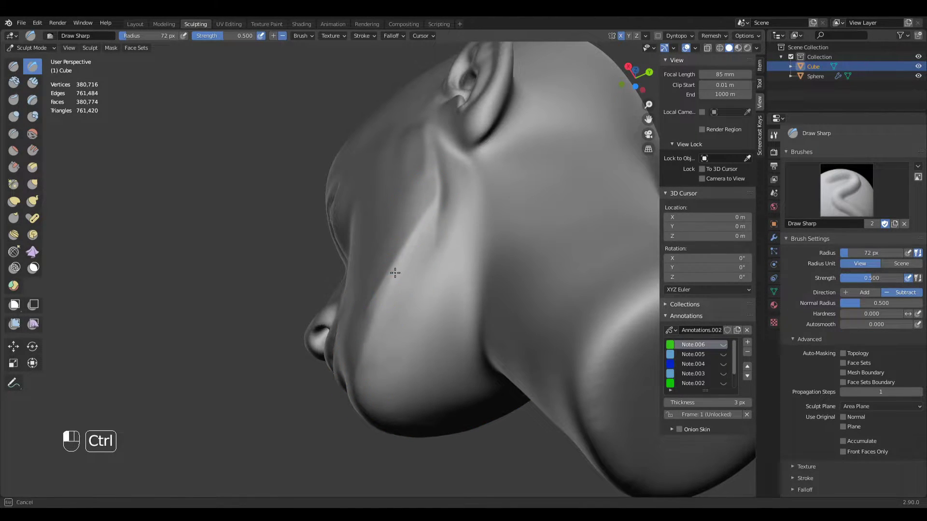
pyautogui.moveTo(424, 231); pyautogui.dragTo(434, 207, button='middle')
# Define the jaw edge with the Crease brush at 72 px and smooth the surface toward the chin
pyautogui.hotkey('shift', 'c')
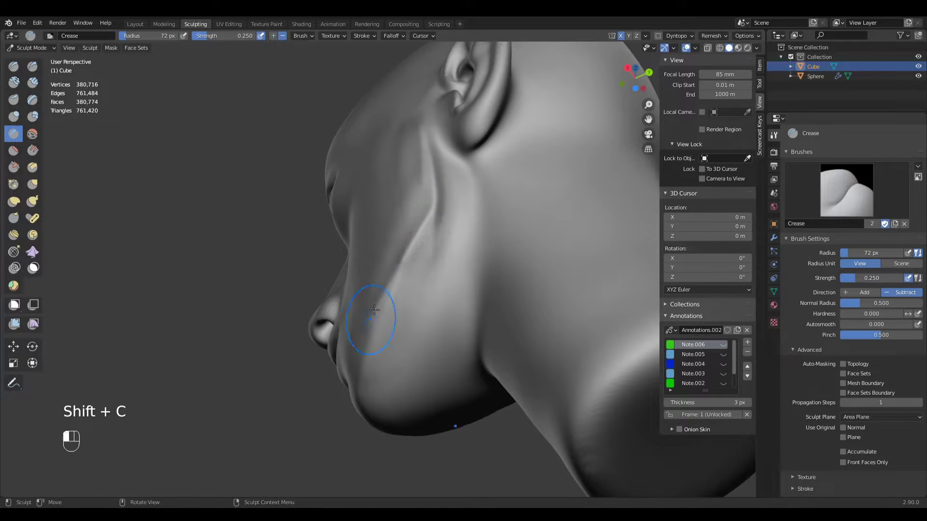
pyautogui.moveTo(384, 356)
pyautogui.mouseDown(button='middle')
pyautogui.moveTo(430, 352)
pyautogui.moveTo(437, 286)
pyautogui.moveTo(431, 292)
pyautogui.mouseUp(button='middle')
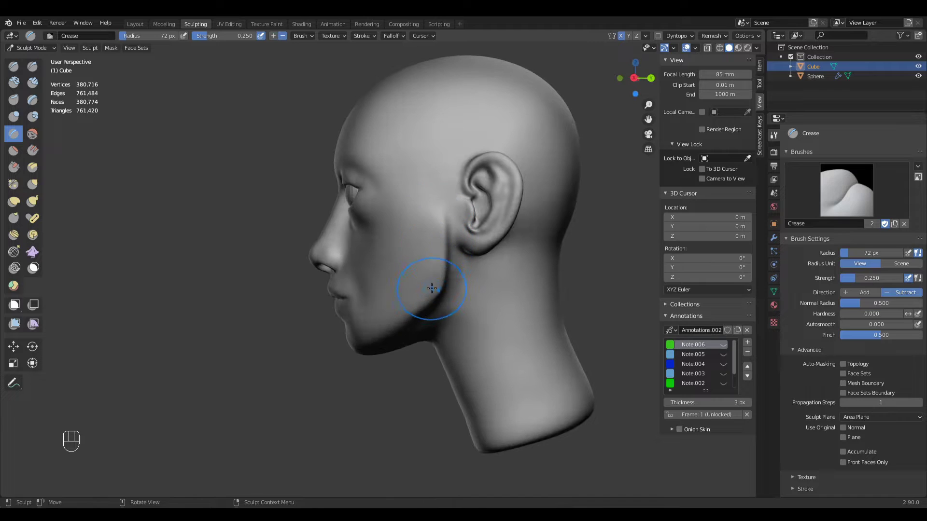
pyautogui.moveTo(398, 318); pyautogui.dragTo(424, 301, button='middle')
pyautogui.keyDown('shift'); pyautogui.moveTo(372, 327); pyautogui.dragTo(372, 327); pyautogui.keyUp('shift')
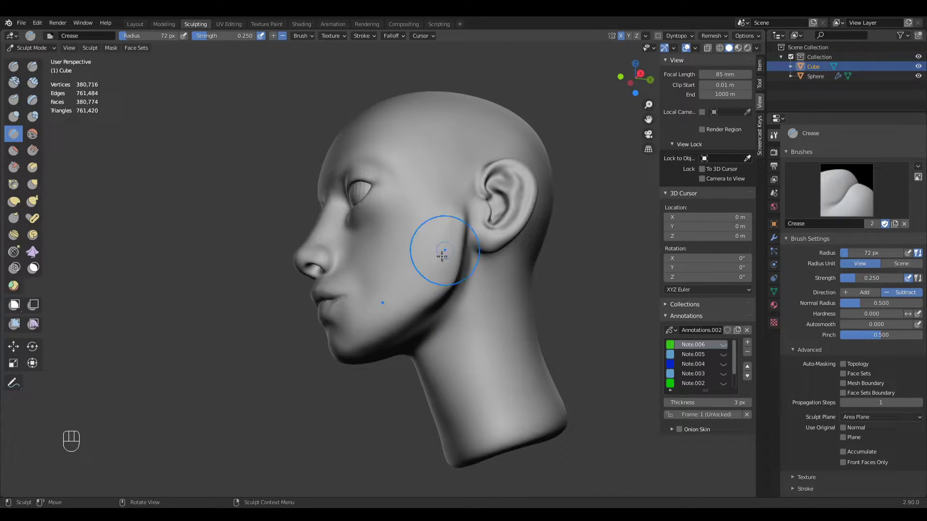
# Adjust the sides of the jaw below the ears in front view with the Grab brush at 179 and 184 px
pyautogui.press('KP_1')
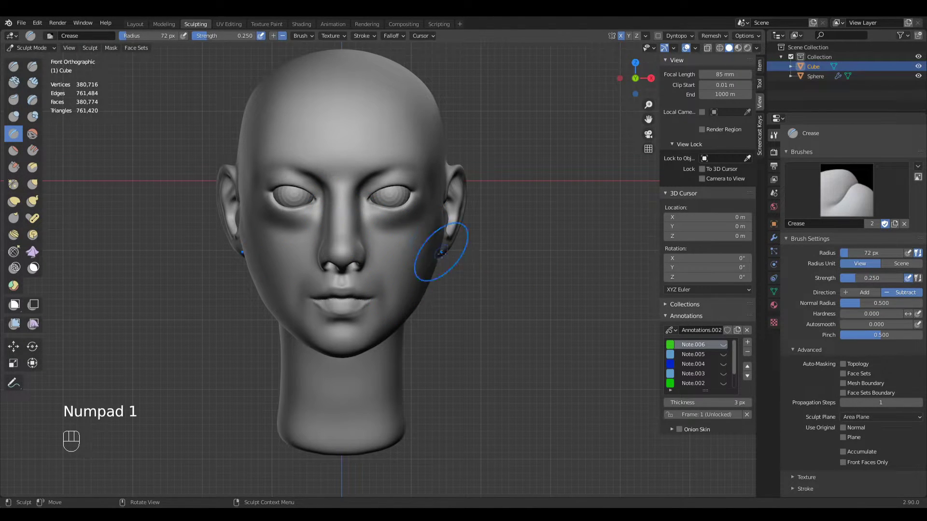
pyautogui.press('g')
pyautogui.press('f')
pyautogui.click(484, 261)
pyautogui.press('f')
pyautogui.click(439, 265)
pyautogui.moveTo(467, 270)
pyautogui.mouseDown(button='middle')
pyautogui.moveTo(374, 276)
pyautogui.moveTo(459, 292)
pyautogui.mouseUp(button='middle')
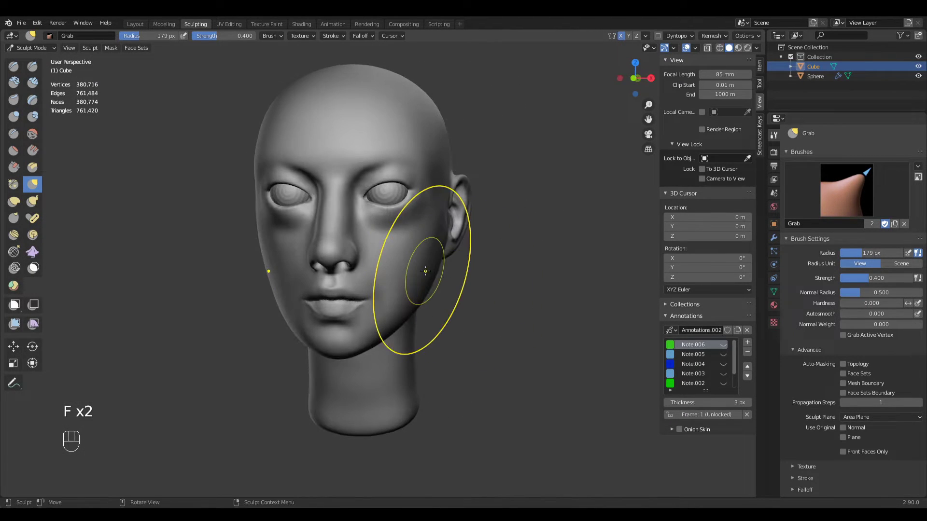
pyautogui.press('KP_1')
pyautogui.press('f')
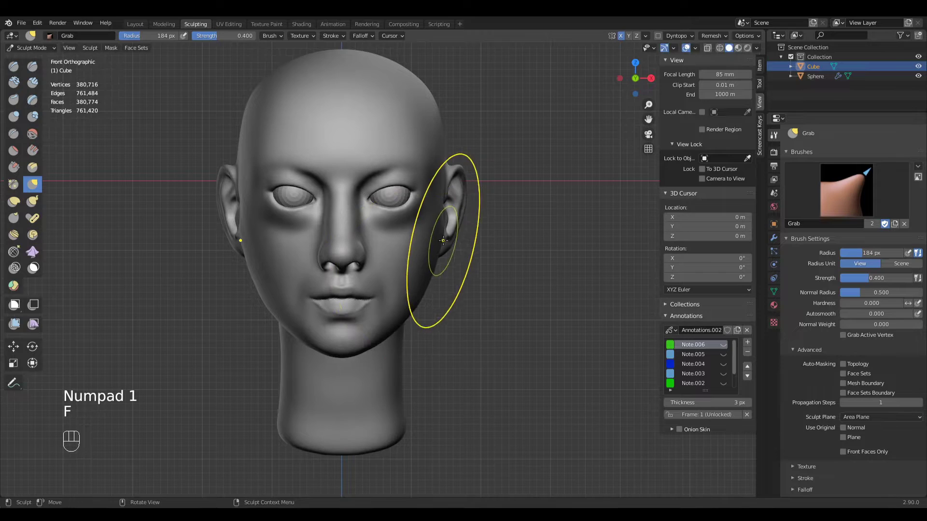
pyautogui.press('f')
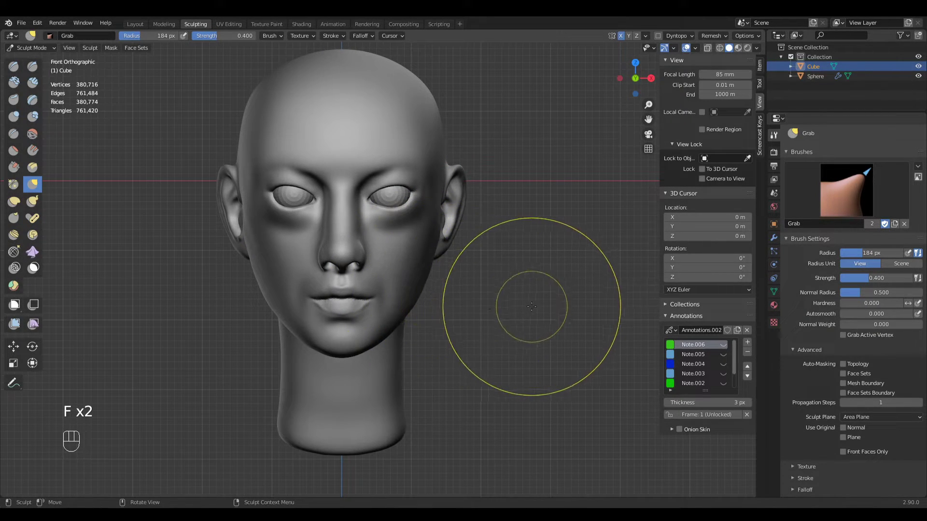
# Refine the jaw and its transition into the neck from several angles with the Grab brush at a 98 px radius
pyautogui.moveTo(428, 308)
pyautogui.keyDown('shift'); pyautogui.mouseDown(button='middle')
pyautogui.moveTo(437, 314)
pyautogui.moveTo(381, 292)
pyautogui.moveTo(356, 296)
pyautogui.moveTo(362, 278)
pyautogui.mouseUp(button='middle'); pyautogui.keyUp('shift')
pyautogui.press('f')
pyautogui.click(377, 333)
pyautogui.moveTo(376, 333)
pyautogui.mouseDown(button='middle')
pyautogui.moveTo(395, 333)
pyautogui.moveTo(417, 309)
pyautogui.mouseUp(button='middle')
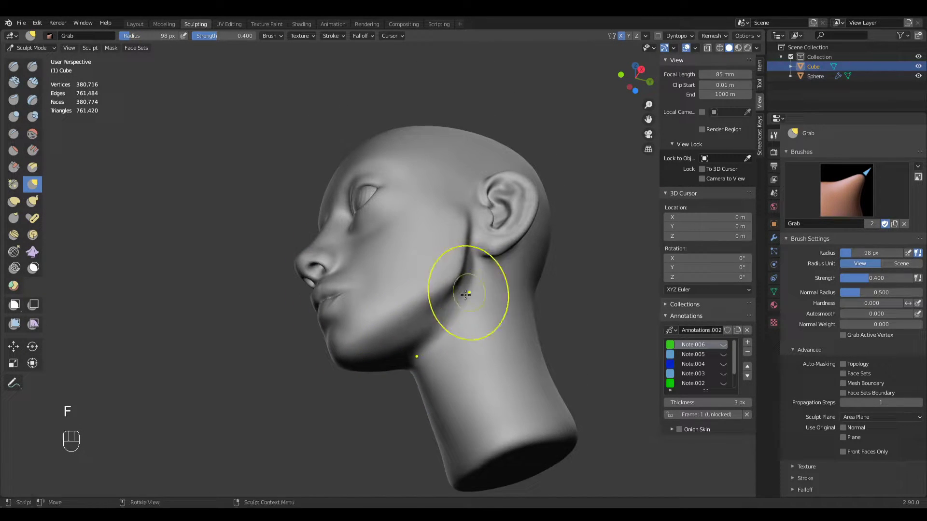
pyautogui.moveTo(465, 294); pyautogui.dragTo(444, 263, button='middle')
pyautogui.moveTo(433, 224); pyautogui.dragTo(491, 335, button='middle')
pyautogui.moveTo(339, 314); pyautogui.dragTo(393, 144, button='middle')
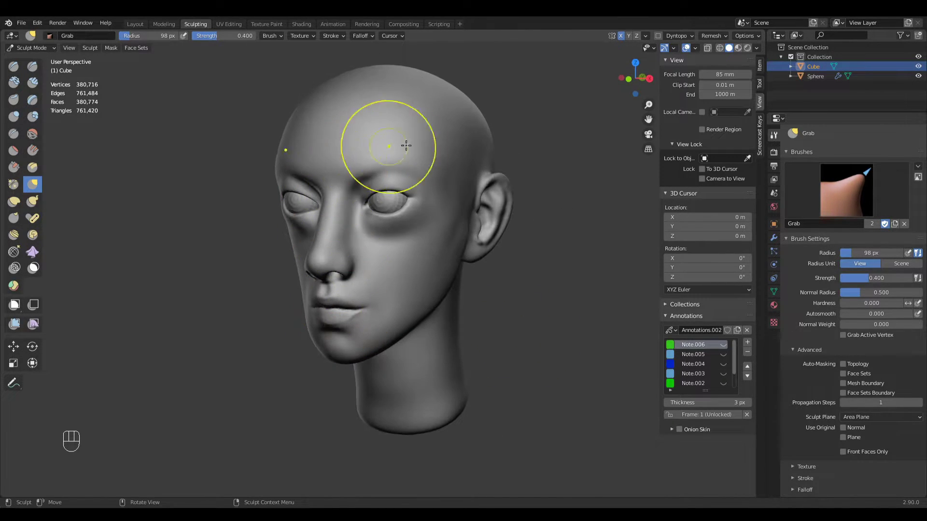
pyautogui.moveTo(491, 306); pyautogui.dragTo(466, 265, button='middle')
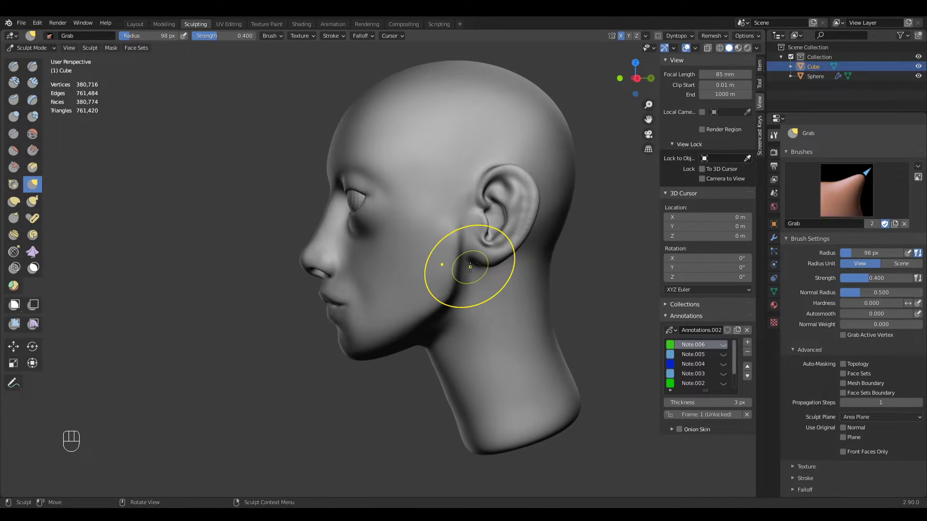
# Reshape the back of the neck and the throat in side view with the Grab brush at a 185 px radius
pyautogui.press('KP_3')
pyautogui.press('g')
pyautogui.press('f')
pyautogui.click(588, 174)
pyautogui.keyDown('shift'); pyautogui.moveTo(500, 253); pyautogui.dragTo(466, 251, button='middle'); pyautogui.keyUp('shift')
pyautogui.press('f')
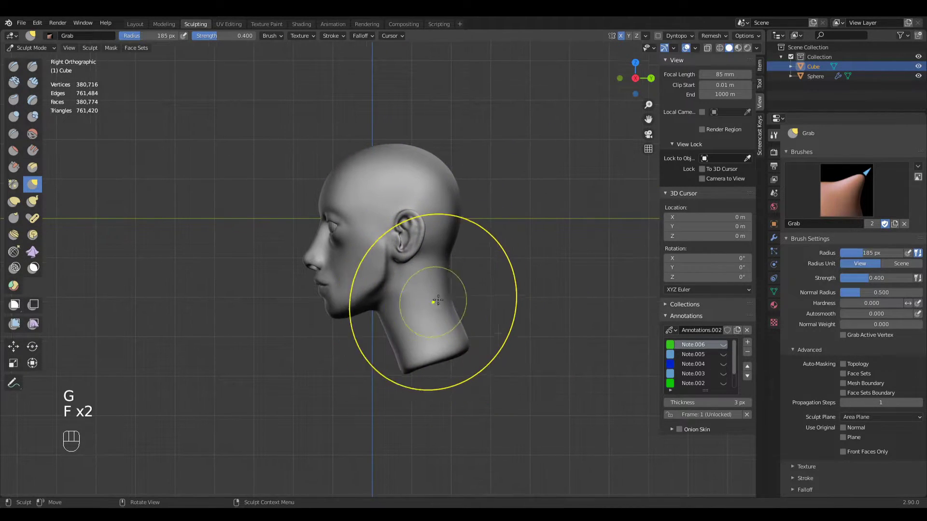
pyautogui.click(521, 293)
pyautogui.moveTo(384, 332); pyautogui.dragTo(380, 324)
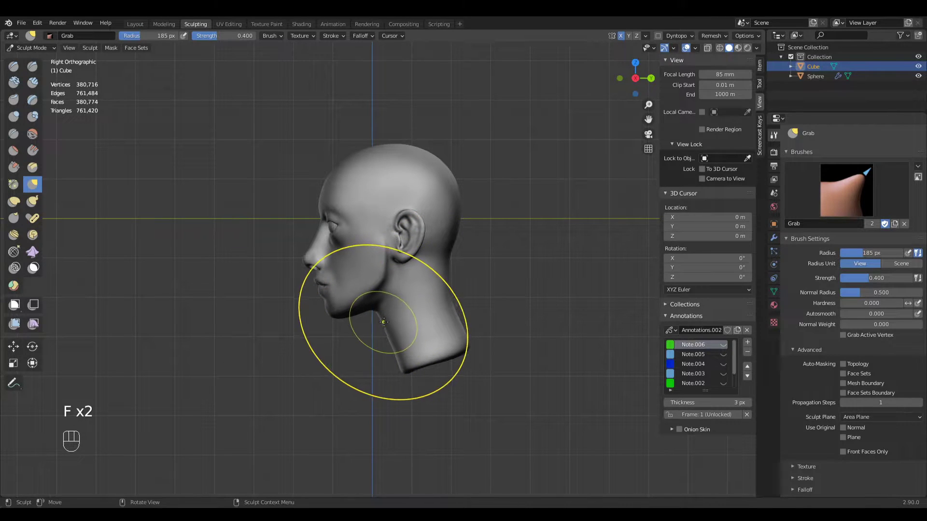
# Adjust the forehead's profile in side view with the Grab brush at a 191 px radius
pyautogui.press('f')
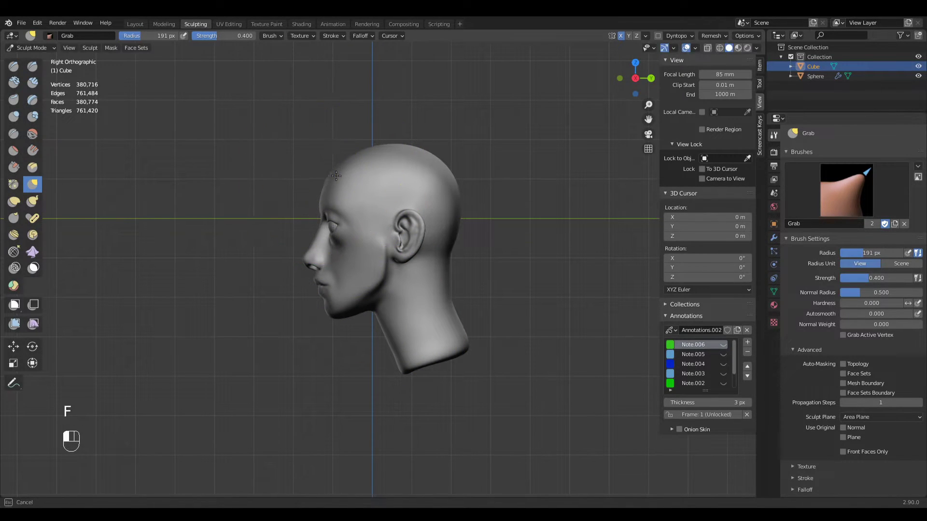
pyautogui.click(343, 164)
pyautogui.moveTo(377, 186); pyautogui.dragTo(439, 218, button='middle')
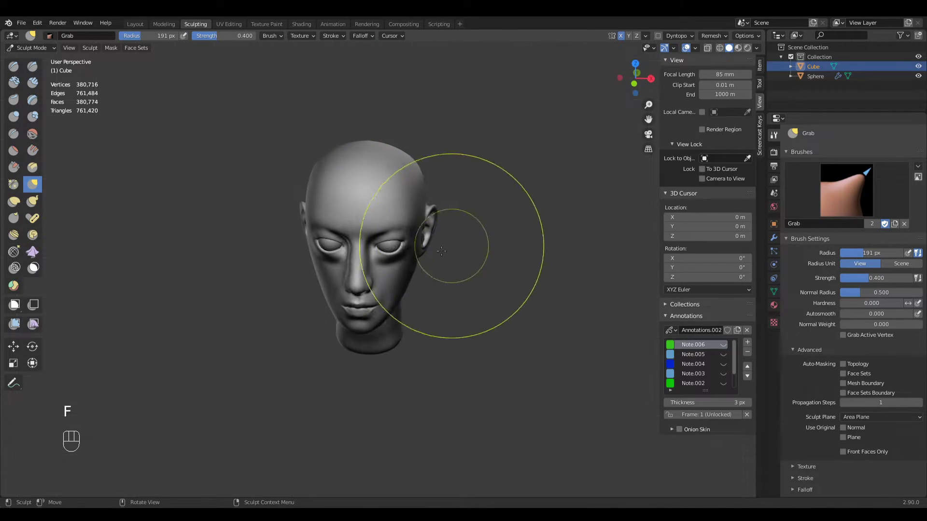
pyautogui.scroll(4, 413, 246)
pyautogui.moveTo(413, 246); pyautogui.dragTo(461, 239, button='middle')
# Adjust the lower face in perspective with the Grab brush at a 142 px radius
pyautogui.press('f')
pyautogui.click(420, 294)
pyautogui.moveTo(393, 291)
pyautogui.mouseDown(button='middle')
pyautogui.moveTo(340, 286)
pyautogui.moveTo(441, 242)
pyautogui.mouseUp(button='middle')
pyautogui.click(341, 276)
pyautogui.press('KP_3')
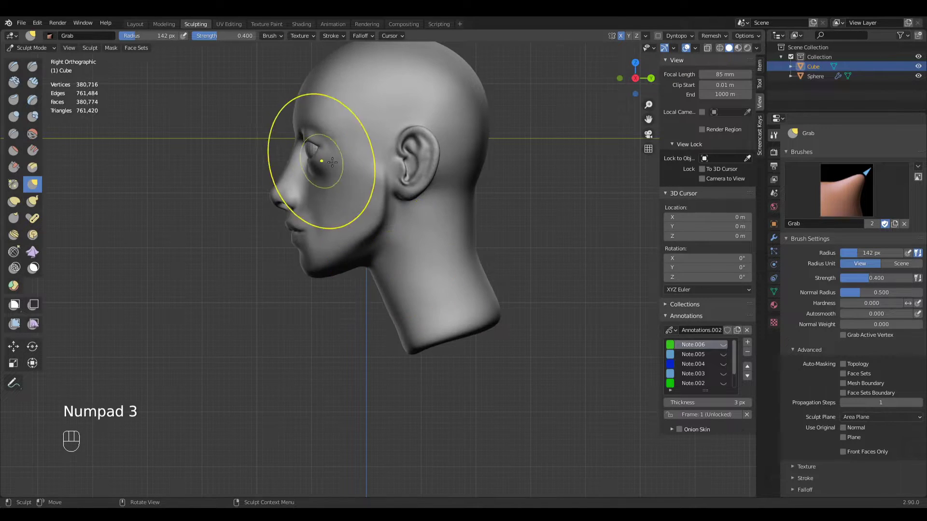
# Adjust the area beside the nose and cheek in side view with the Grab brush at a 125 px radius
pyautogui.keyDown('shift'); pyautogui.moveTo(310, 182); pyautogui.dragTo(381, 283, button='middle'); pyautogui.keyUp('shift')
pyautogui.press('g')
pyautogui.press('f')
pyautogui.click(370, 278)
pyautogui.moveTo(370, 277); pyautogui.dragTo(374, 270)
pyautogui.moveTo(409, 189)
pyautogui.keyDown('shift'); pyautogui.mouseDown(button='middle')
pyautogui.moveTo(427, 266)
pyautogui.moveTo(366, 242)
pyautogui.mouseUp(button='middle'); pyautogui.keyUp('shift')
pyautogui.press('f')
pyautogui.click(401, 266)
# Refine the area under the eyes and around the nose in front view with the Grab brush
pyautogui.press('KP_1')
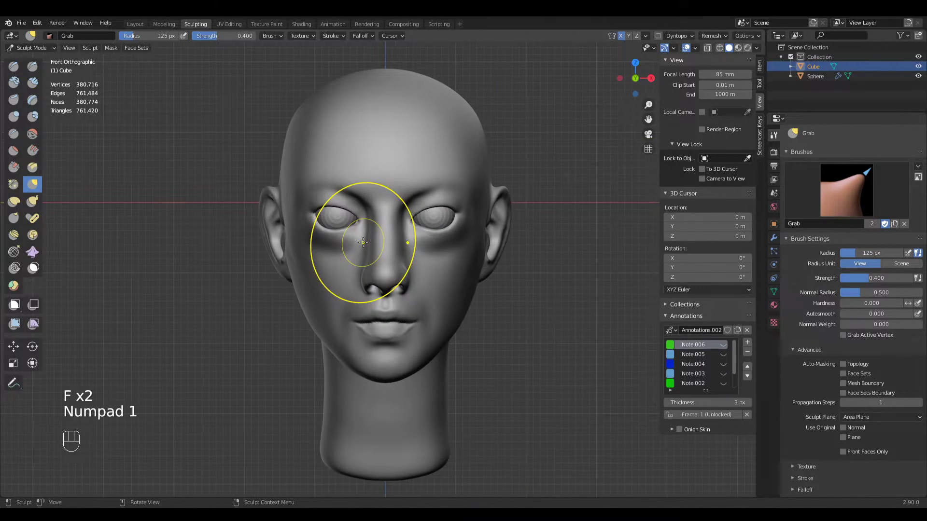
pyautogui.press('f')
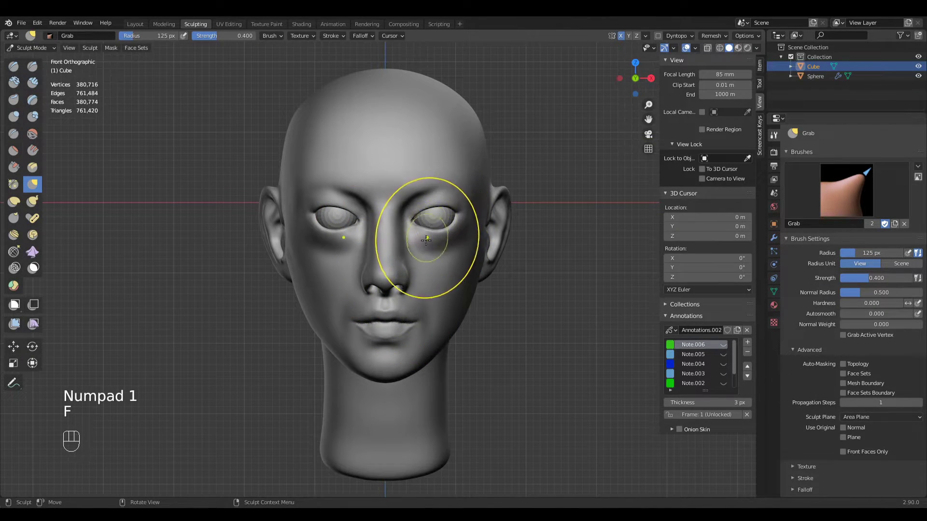
pyautogui.click(400, 311)
pyautogui.keyDown('ctrl'); pyautogui.moveTo(400, 311); pyautogui.dragTo(393, 259, button='middle'); pyautogui.keyUp('ctrl')
pyautogui.press('g')
pyautogui.press('f')
pyautogui.click(396, 316)
# Mask the nose base, mouth and chin with the Mask brush at a 163 px radius and invert the mask
pyautogui.press('m')
pyautogui.press('f')
pyautogui.click(400, 294)
pyautogui.moveTo(398, 291)
pyautogui.mouseDown()
pyautogui.moveTo(384, 329)
pyautogui.moveTo(391, 337)
pyautogui.mouseUp()
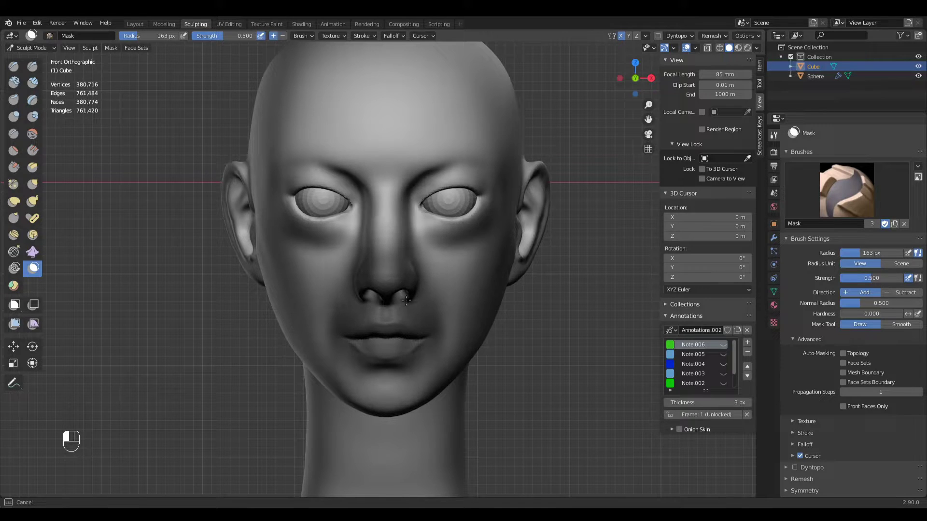
pyautogui.press('a')
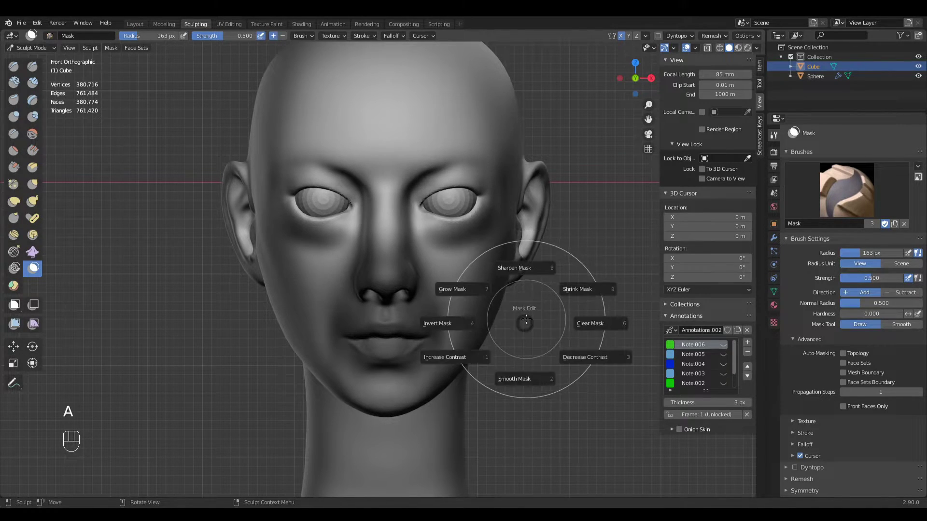
pyautogui.click(439, 323)
# Smooth the inverted mask repeatedly to soften the transition around the nose and mouth
pyautogui.press('a')
pyautogui.press('a')
pyautogui.press('a')
pyautogui.press('a')
pyautogui.press('a')
pyautogui.press('a')
pyautogui.press('a')
pyautogui.press('a')
pyautogui.press('a')
pyautogui.press('a')
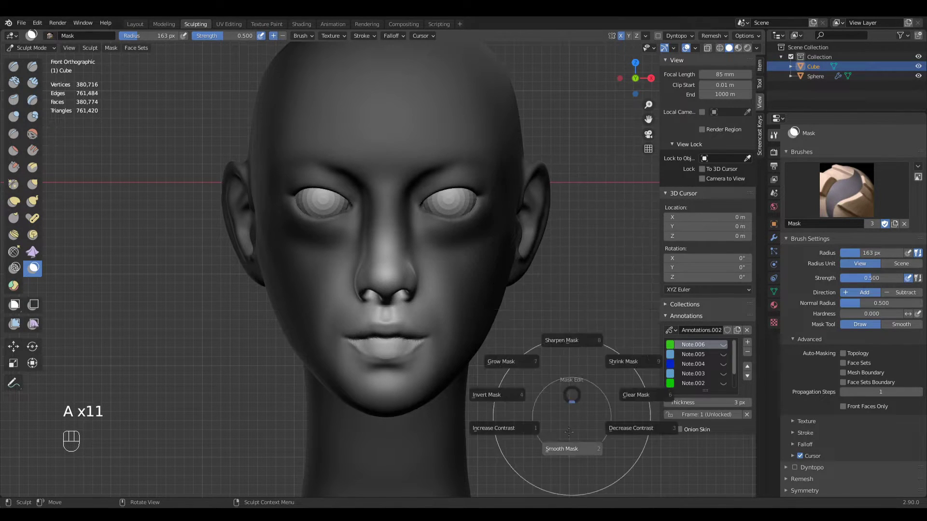
pyautogui.press('a')
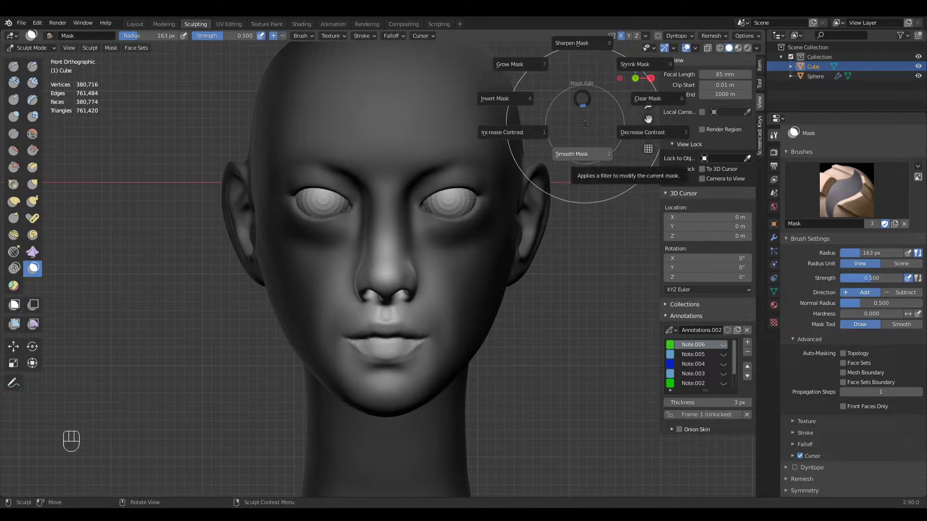
pyautogui.click(585, 170)
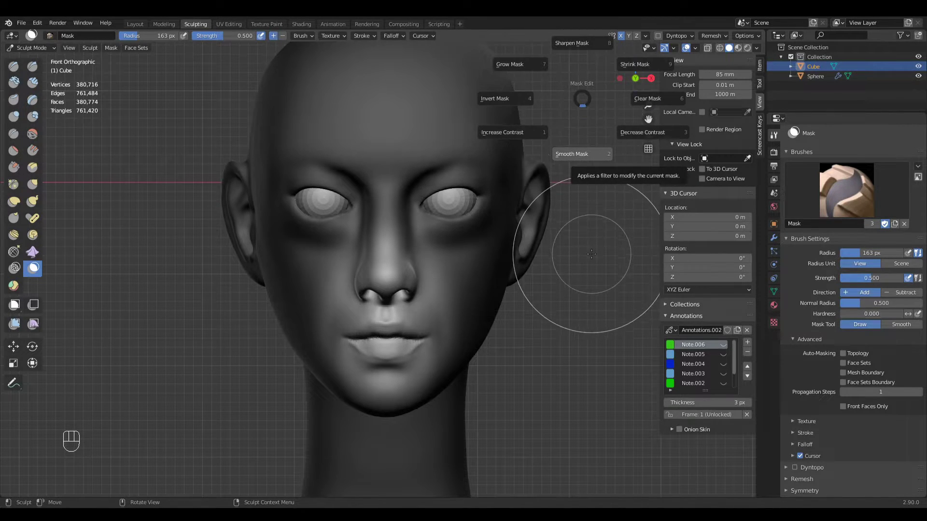
pyautogui.press('a')
pyautogui.press('a')
pyautogui.press('a')
pyautogui.press('a')
pyautogui.press('a')
pyautogui.press('a')
pyautogui.press('a')
pyautogui.press('a')
pyautogui.press('a')
pyautogui.press('a')
pyautogui.press('a')
pyautogui.press('a')
pyautogui.press('a')
pyautogui.press('a')
pyautogui.press('a')
pyautogui.press('a')
pyautogui.press('a')
pyautogui.press('a')
pyautogui.press('a')
pyautogui.press('a')
pyautogui.press('a')
pyautogui.press('a')
pyautogui.press('a')
pyautogui.press('a')
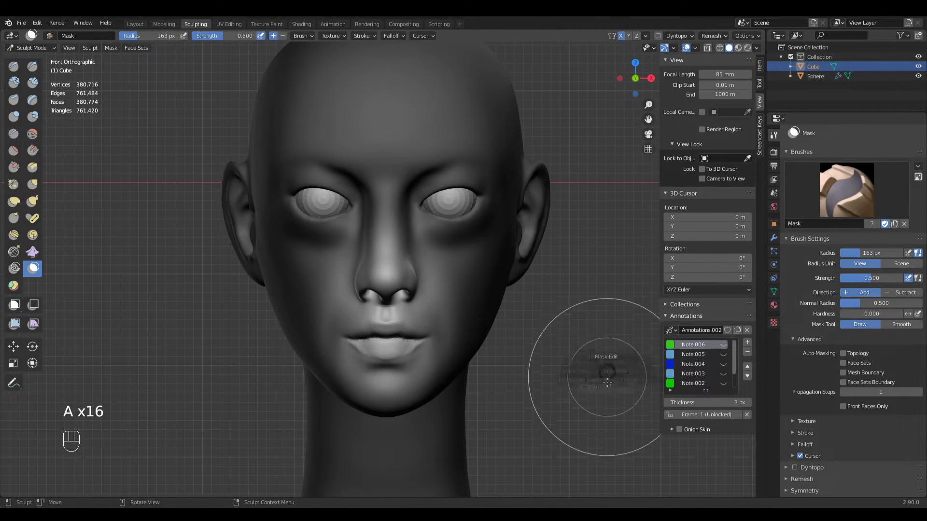
pyautogui.press('a')
pyautogui.press('a')
pyautogui.press('a')
pyautogui.press('a')
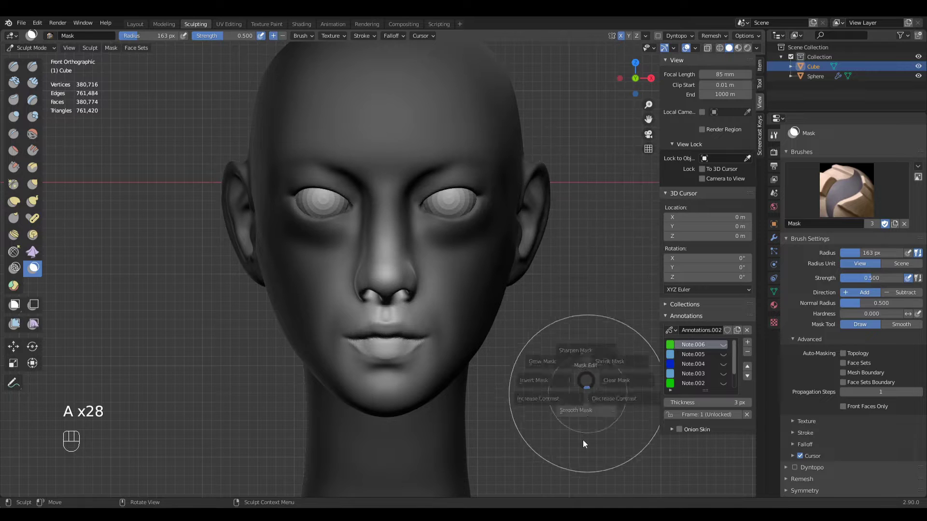
# Reshape the unmasked mouth and chin area in perspective with the Grab brush, adapting its radius
pyautogui.moveTo(434, 333)
pyautogui.mouseDown(button='middle')
pyautogui.moveTo(373, 326)
pyautogui.moveTo(395, 306)
pyautogui.moveTo(433, 318)
pyautogui.moveTo(372, 344)
pyautogui.mouseUp(button='middle')
pyautogui.press('g')
pyautogui.press('f')
pyautogui.click(429, 319)
pyautogui.press('f')
pyautogui.click(407, 295)
pyautogui.press('f')
pyautogui.click(359, 357)
pyautogui.moveTo(390, 358); pyautogui.dragTo(385, 368)
pyautogui.moveTo(403, 370)
pyautogui.mouseDown(button='middle')
pyautogui.moveTo(364, 374)
pyautogui.moveTo(379, 362)
pyautogui.mouseUp(button='middle')
pyautogui.keyDown('ctrl'); pyautogui.moveTo(380, 362); pyautogui.dragTo(371, 321, button='middle'); pyautogui.keyUp('ctrl')
# Adjust the unmasked lower face with the Grab brush at a 278 px radius and clear the mask
pyautogui.press('f')
pyautogui.click(369, 300)
pyautogui.moveTo(358, 274); pyautogui.dragTo(362, 269)
pyautogui.moveTo(386, 333); pyautogui.dragTo(384, 330)
pyautogui.moveTo(385, 330); pyautogui.dragTo(486, 342, button='middle')
pyautogui.press('a')
pyautogui.press('KP_1')
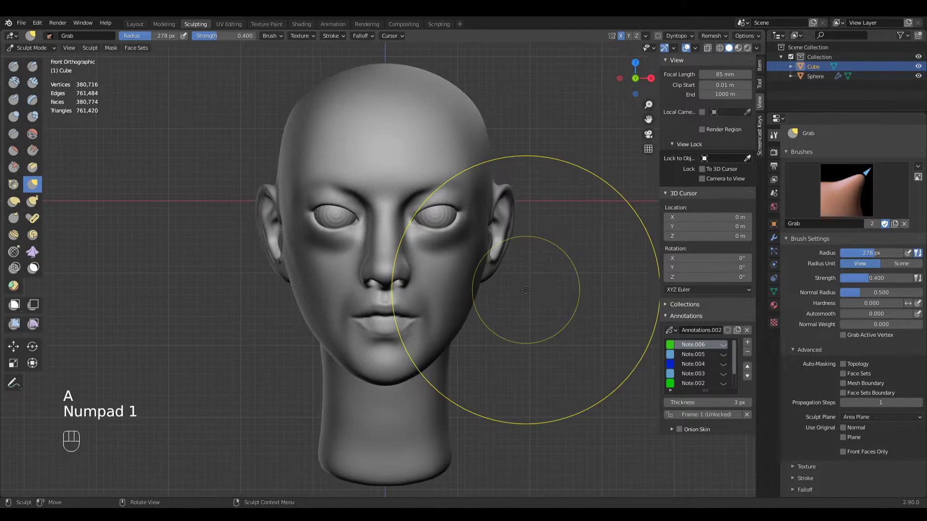
# Refine the mouth area with the Grab brush at a 67 px radius and check it from the front
pyautogui.press('f')
pyautogui.click(414, 325)
pyautogui.moveTo(414, 325); pyautogui.dragTo(381, 321, button='middle')
pyautogui.press('f')
pyautogui.click(413, 320)
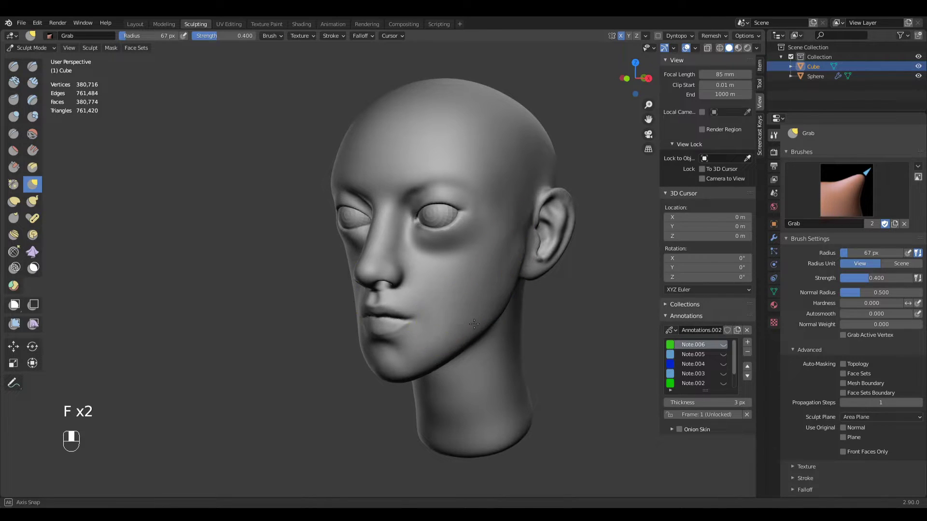
pyautogui.press('KP_1')
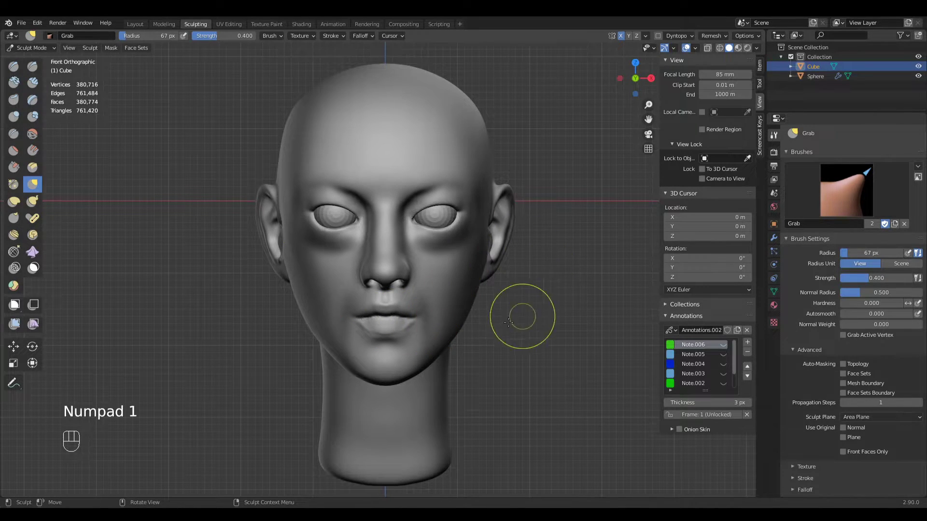
# Refine the eye area and mid-face with the Grab brush at a 74 px radius, smoothing the cheek
pyautogui.press('g')
pyautogui.press('f')
pyautogui.click(456, 294)
pyautogui.moveTo(483, 322); pyautogui.dragTo(429, 257, button='middle')
pyautogui.moveTo(473, 301)
pyautogui.mouseDown(button='middle')
pyautogui.moveTo(447, 296)
pyautogui.moveTo(439, 223)
pyautogui.mouseUp(button='middle')
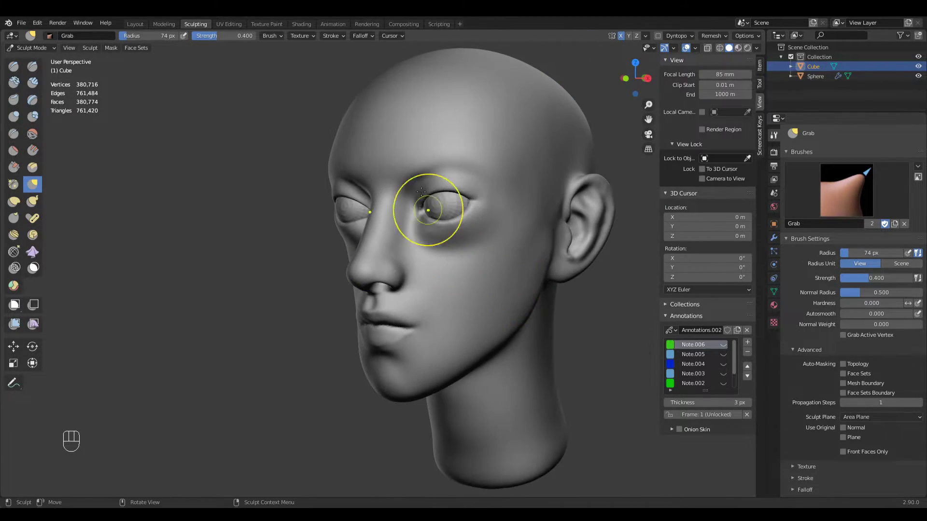
pyautogui.moveTo(550, 296); pyautogui.dragTo(389, 319, button='middle')
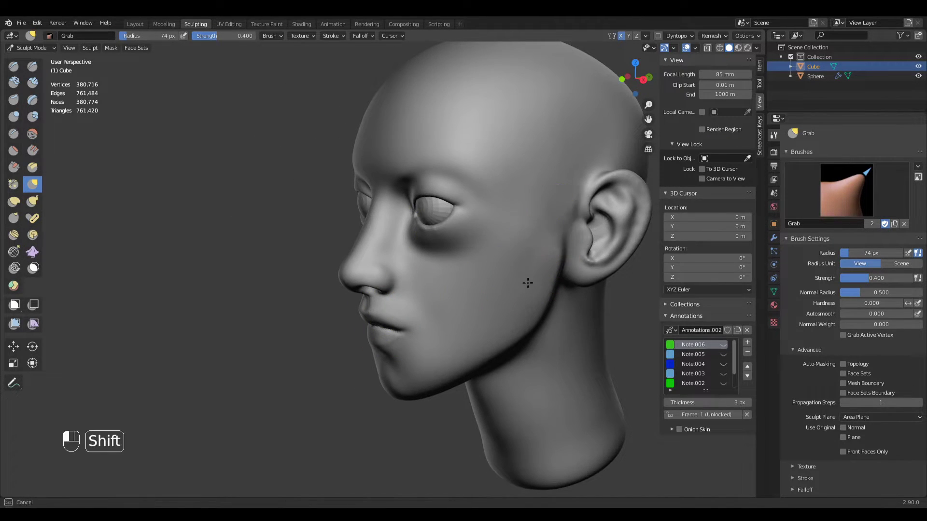
pyautogui.moveTo(420, 281); pyautogui.dragTo(507, 321, button='middle')
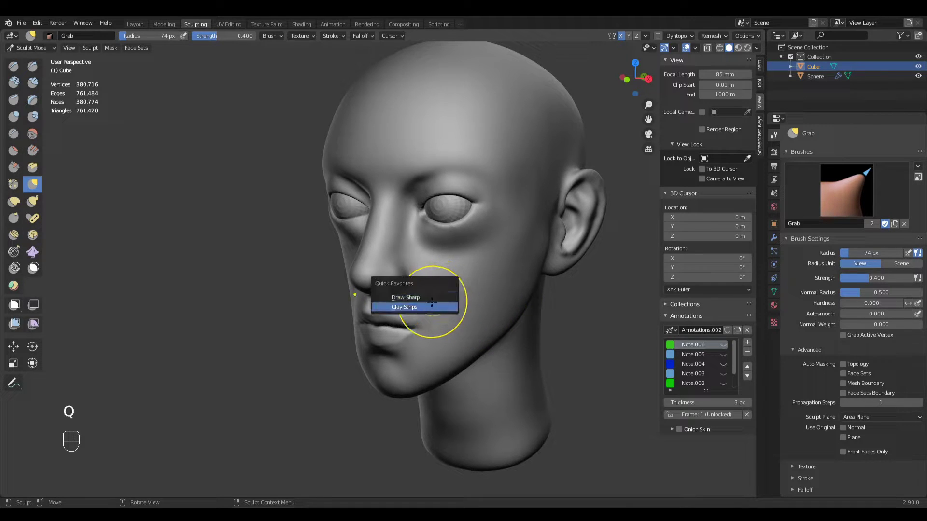
# Build up strips from beside the nose past the mouth corner to the jaw with Clay Strips at a 126 px radius
pyautogui.click(423, 310)
pyautogui.moveTo(423, 310); pyautogui.dragTo(416, 224, button='middle')
pyautogui.press('f')
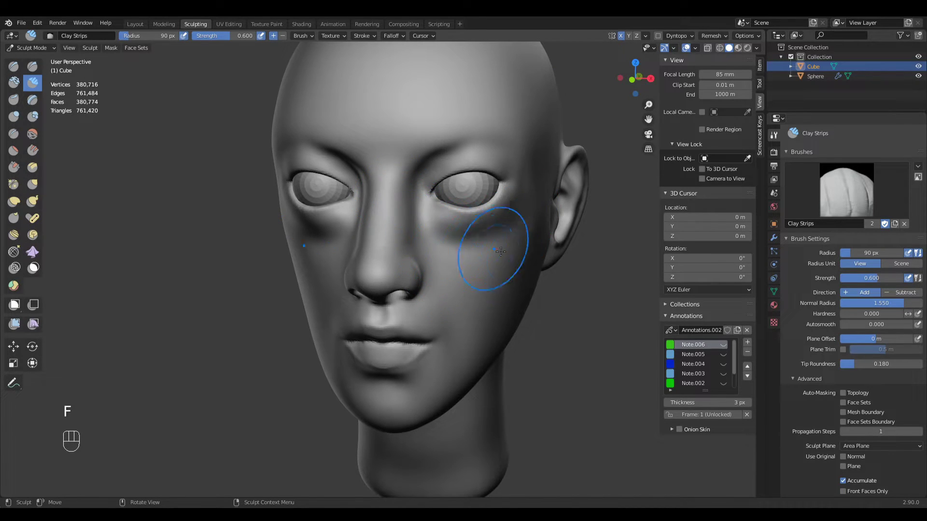
pyautogui.moveTo(494, 249); pyautogui.dragTo(422, 238, button='middle')
pyautogui.press('f')
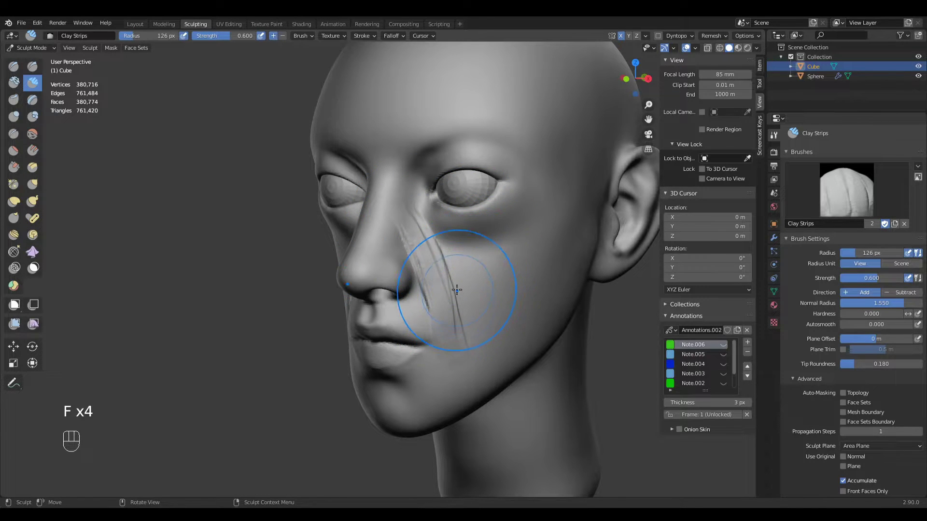
pyautogui.moveTo(417, 210); pyautogui.dragTo(395, 213, button='middle')
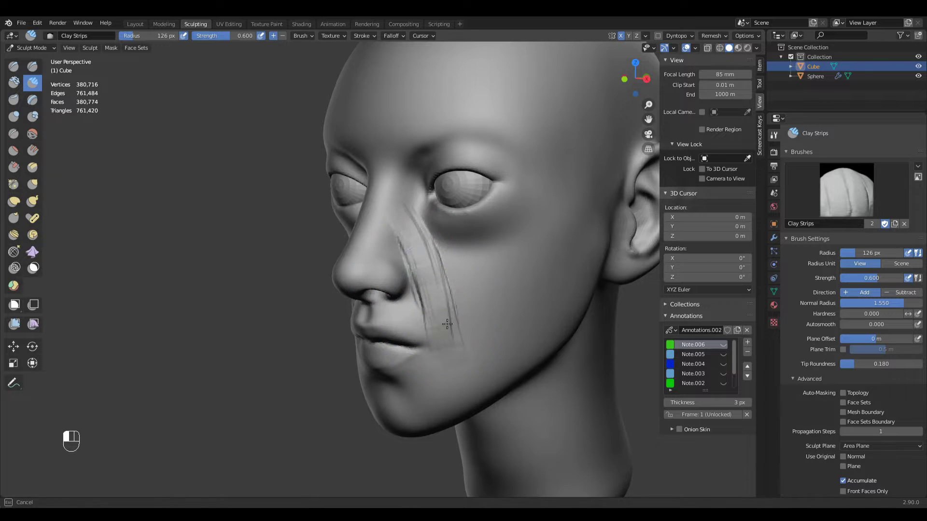
pyautogui.moveTo(456, 360); pyautogui.dragTo(457, 362, button='middle')
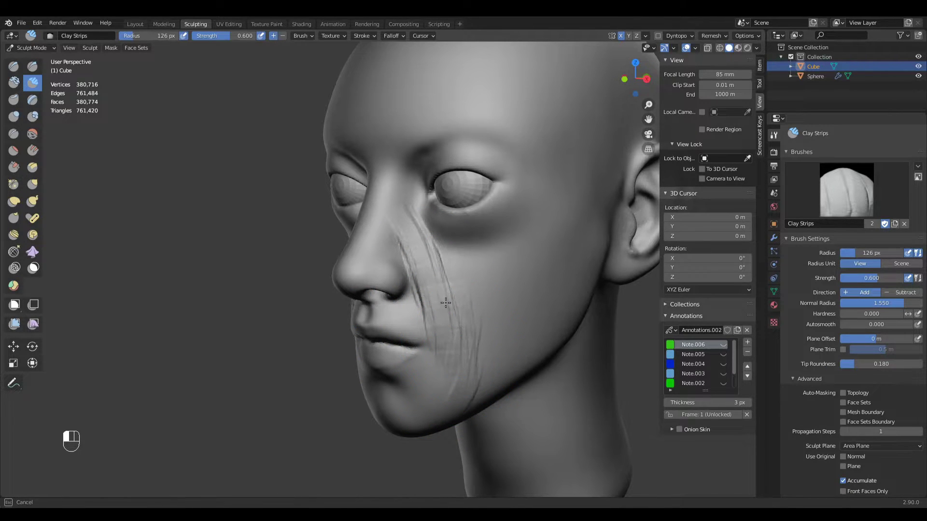
# Build up the cheek below the eye toward the cheekbone with Clay Strips at 126 px and 131 px radii
pyautogui.moveTo(450, 364)
pyautogui.mouseDown(button='middle')
pyautogui.moveTo(393, 238)
pyautogui.moveTo(450, 251)
pyautogui.moveTo(437, 254)
pyautogui.mouseUp(button='middle')
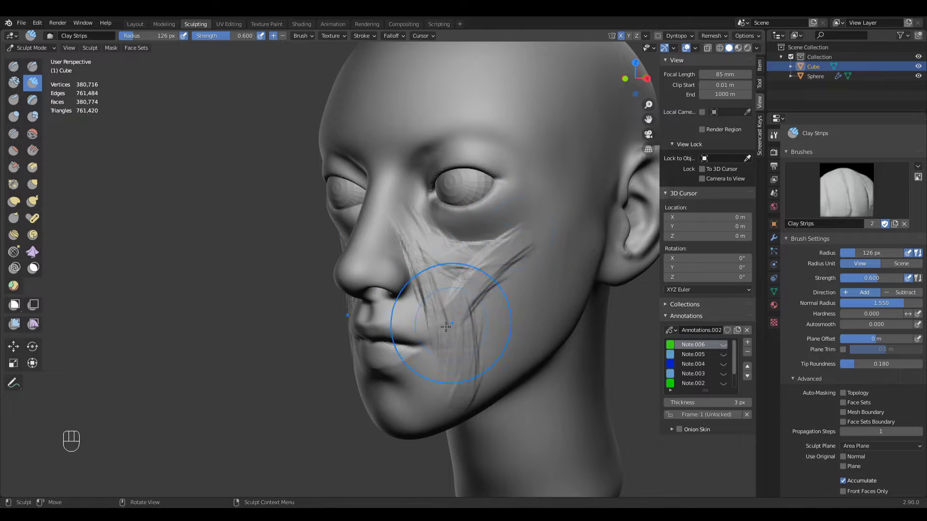
pyautogui.moveTo(520, 241); pyautogui.dragTo(489, 257, button='middle')
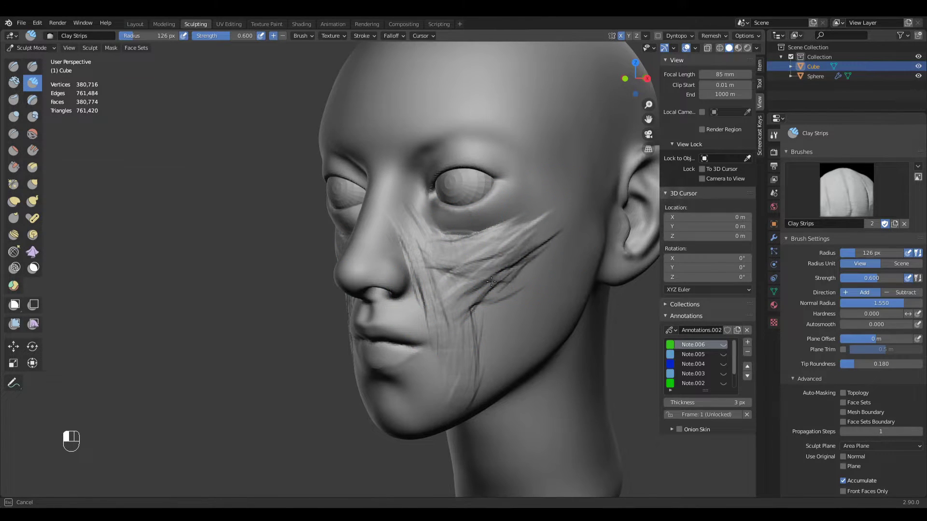
pyautogui.press('f')
pyautogui.click(435, 259)
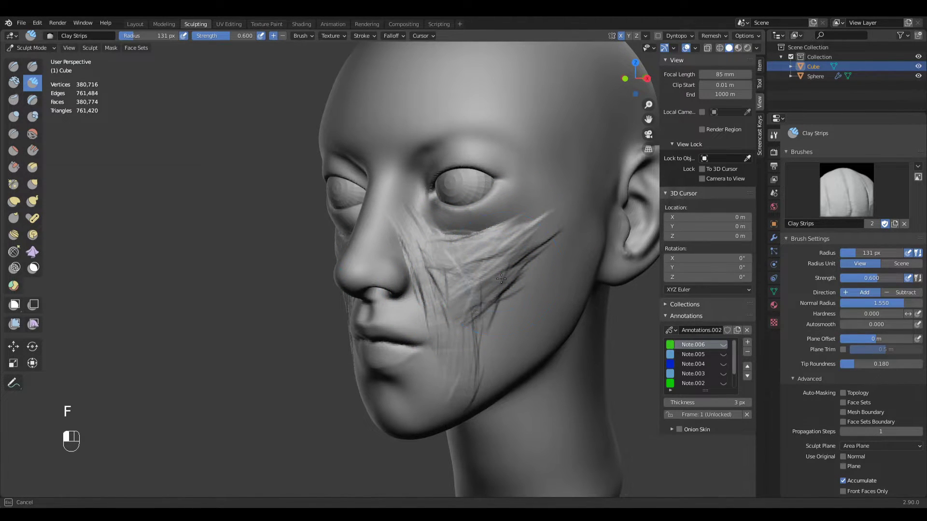
pyautogui.moveTo(476, 335); pyautogui.dragTo(476, 333, button='middle')
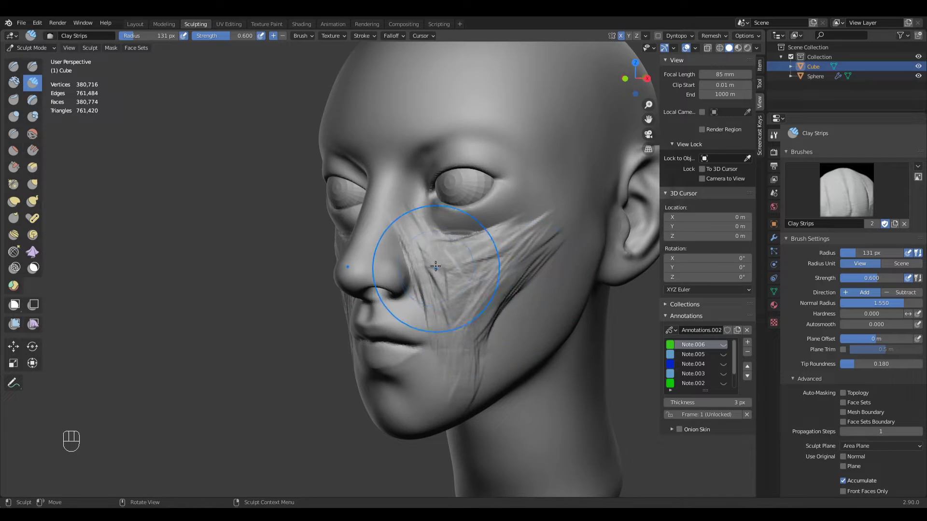
pyautogui.moveTo(489, 247); pyautogui.dragTo(496, 249, button='middle')
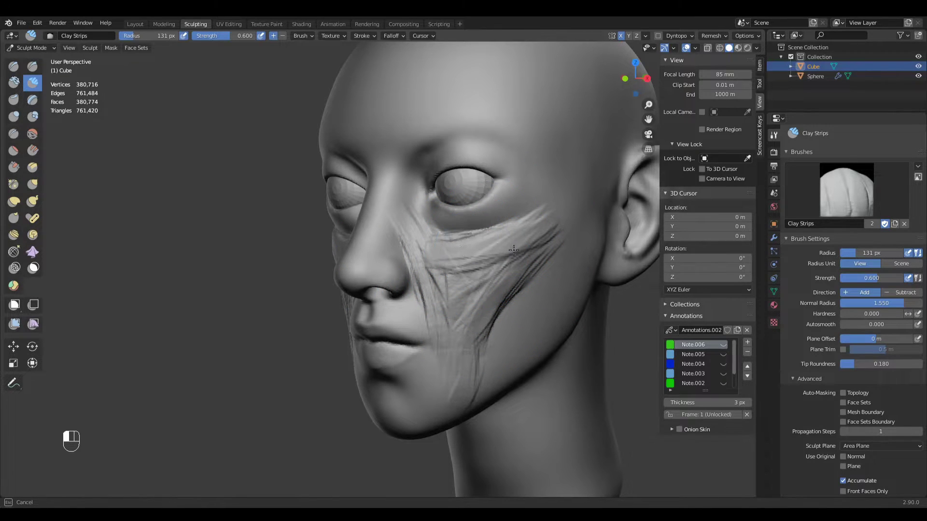
# Extend the cheekbone back to the ear with Clay Strips strokes at a 134 px radius
pyautogui.press('f')
pyautogui.click(498, 301)
pyautogui.moveTo(514, 306)
pyautogui.mouseDown(button='middle')
pyautogui.moveTo(502, 303)
pyautogui.moveTo(530, 281)
pyautogui.moveTo(491, 252)
pyautogui.moveTo(551, 298)
pyautogui.mouseUp(button='middle')
pyautogui.moveTo(527, 282)
pyautogui.mouseDown(button='middle')
pyautogui.moveTo(474, 285)
pyautogui.moveTo(469, 271)
pyautogui.mouseUp(button='middle')
pyautogui.press('f')
pyautogui.click(467, 241)
pyautogui.moveTo(429, 212); pyautogui.dragTo(578, 188)
pyautogui.moveTo(466, 187); pyautogui.dragTo(573, 184)
pyautogui.moveTo(483, 183)
pyautogui.mouseDown()
pyautogui.moveTo(577, 186)
pyautogui.moveTo(571, 203)
pyautogui.mouseUp()
pyautogui.moveTo(568, 199); pyautogui.dragTo(542, 208, button='middle')
# Smooth the Clay Strips strokes on the cheekbone and outer cheek
pyautogui.moveTo(515, 215)
pyautogui.keyDown('shift'); pyautogui.mouseDown()
pyautogui.moveTo(512, 177)
pyautogui.moveTo(458, 195)
pyautogui.mouseUp(); pyautogui.keyUp('shift')
pyautogui.moveTo(444, 212); pyautogui.dragTo(504, 236, button='middle')
pyautogui.moveTo(503, 256)
pyautogui.keyDown('shift'); pyautogui.mouseDown()
pyautogui.moveTo(478, 256)
pyautogui.moveTo(467, 276)
pyautogui.mouseUp(); pyautogui.keyUp('shift')
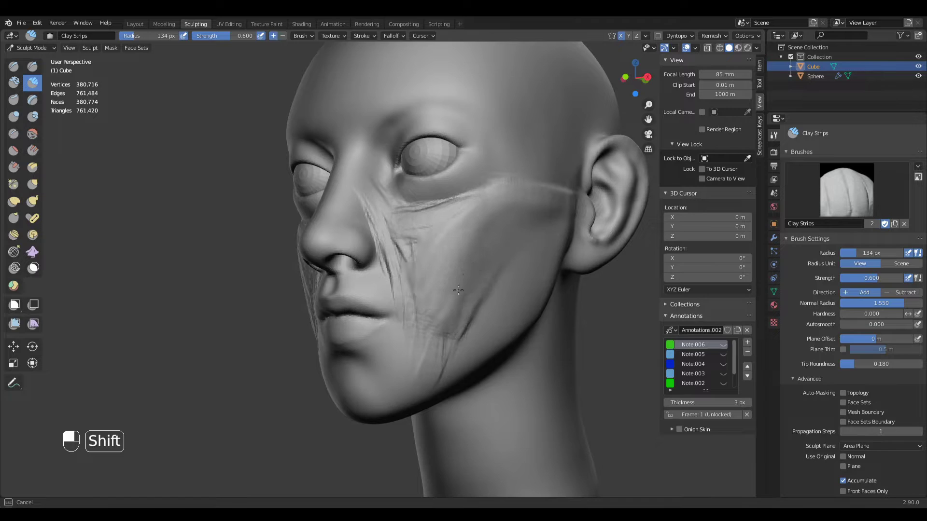
pyautogui.keyDown('shift'); pyautogui.moveTo(448, 326); pyautogui.dragTo(435, 300); pyautogui.keyUp('shift')
# Smooth the strokes beside the nose and around the mouth and jaw at a 95 px radius
pyautogui.moveTo(421, 253); pyautogui.dragTo(431, 286, button='middle')
pyautogui.press('f')
pyautogui.click(412, 284)
pyautogui.keyDown('shift'); pyautogui.moveTo(418, 255); pyautogui.dragTo(407, 250); pyautogui.keyUp('shift')
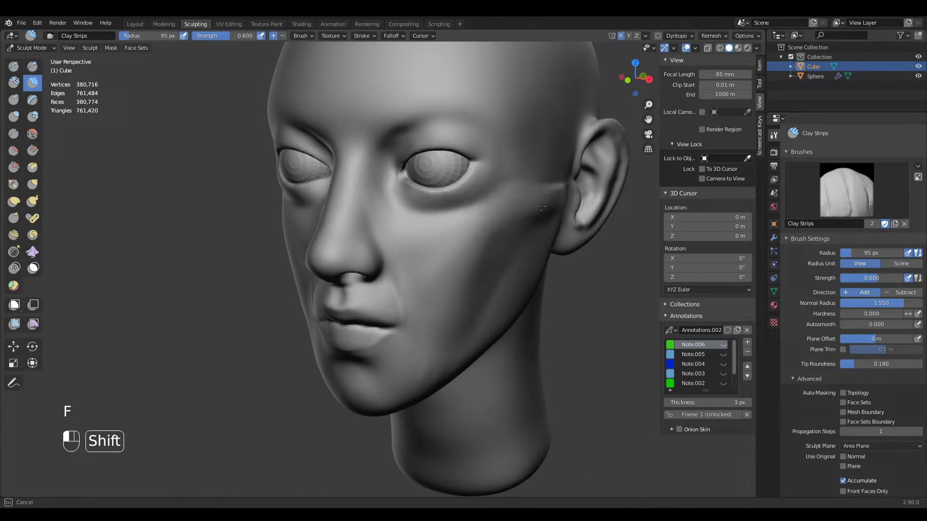
pyautogui.keyDown('shift'); pyautogui.moveTo(439, 359); pyautogui.dragTo(441, 246); pyautogui.keyUp('shift')
pyautogui.keyDown('ctrl'); pyautogui.moveTo(507, 239); pyautogui.dragTo(469, 343, button='middle'); pyautogui.keyUp('ctrl')
pyautogui.moveTo(376, 338); pyautogui.dragTo(427, 334, button='middle')
pyautogui.keyDown('ctrl'); pyautogui.moveTo(367, 345); pyautogui.dragTo(357, 290, button='middle'); pyautogui.keyUp('ctrl')
pyautogui.moveTo(290, 285); pyautogui.dragTo(339, 291, button='middle')
pyautogui.moveTo(339, 290)
pyautogui.keyDown('shift'); pyautogui.mouseDown()
pyautogui.moveTo(327, 299)
pyautogui.moveTo(334, 319)
pyautogui.mouseUp(); pyautogui.keyUp('shift')
# Fill out the lower cheek up toward the ear with Clay Strips, enlarge the radius to 126 px and smooth the strokes
pyautogui.moveTo(476, 290)
pyautogui.mouseDown(button='middle')
pyautogui.moveTo(470, 237)
pyautogui.moveTo(497, 234)
pyautogui.mouseUp(button='middle')
pyautogui.press('KP_1')
pyautogui.moveTo(416, 300); pyautogui.dragTo(425, 310, button='middle')
pyautogui.moveTo(502, 233)
pyautogui.mouseDown(button='middle')
pyautogui.moveTo(443, 288)
pyautogui.moveTo(420, 269)
pyautogui.mouseUp(button='middle')
pyautogui.press('KP_1')
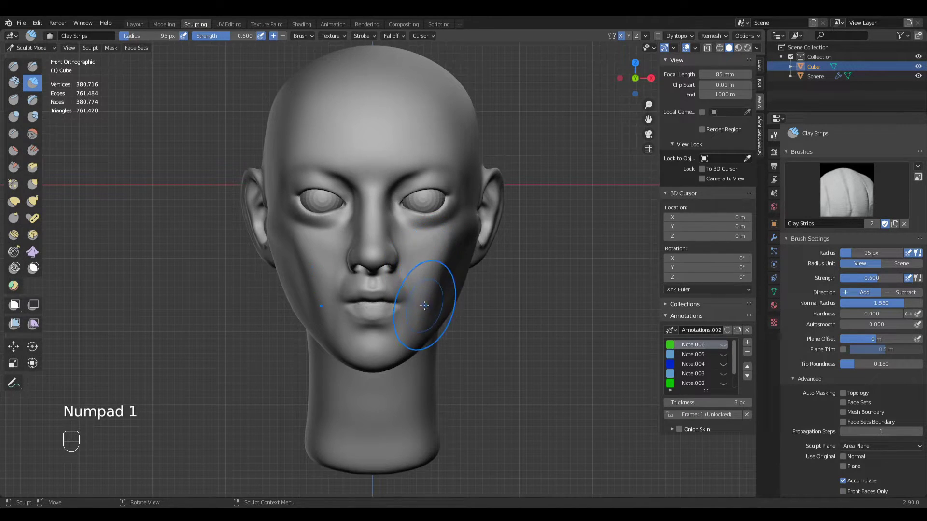
pyautogui.moveTo(425, 304); pyautogui.dragTo(399, 304, button='middle')
pyautogui.press('f')
pyautogui.moveTo(431, 310); pyautogui.dragTo(494, 248)
pyautogui.press('f')
pyautogui.click(452, 233)
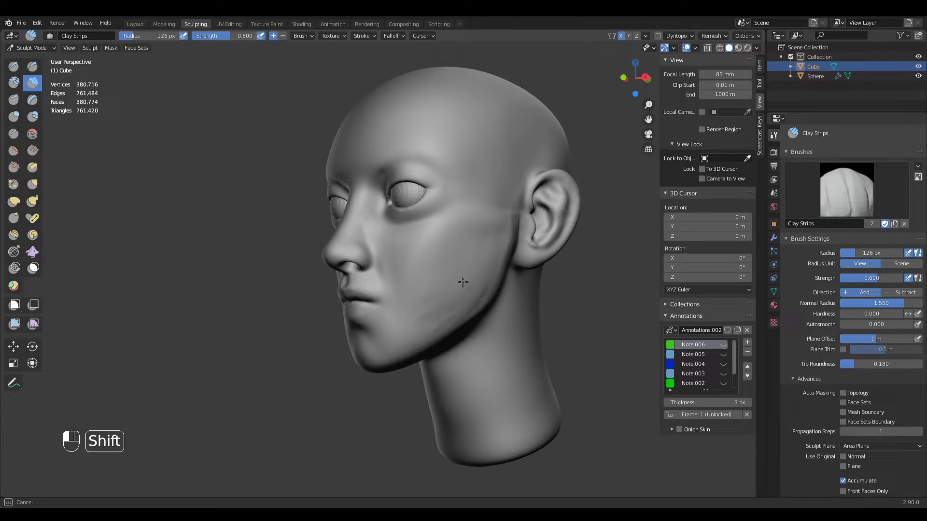
pyautogui.press('KP_1')
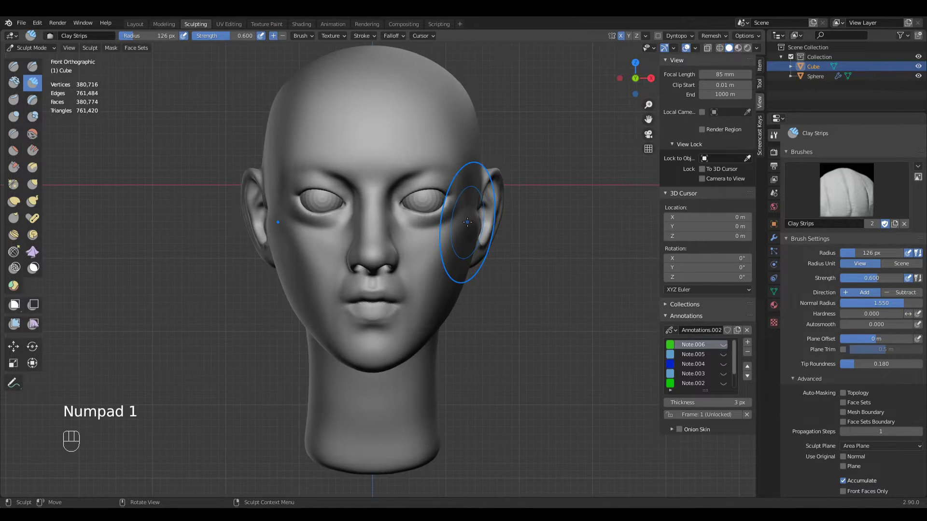
# Build up the cheek from the jaw to the cheekbone with Clay Strips at a 126 px radius and smooth it
pyautogui.moveTo(486, 292); pyautogui.dragTo(429, 247, button='middle')
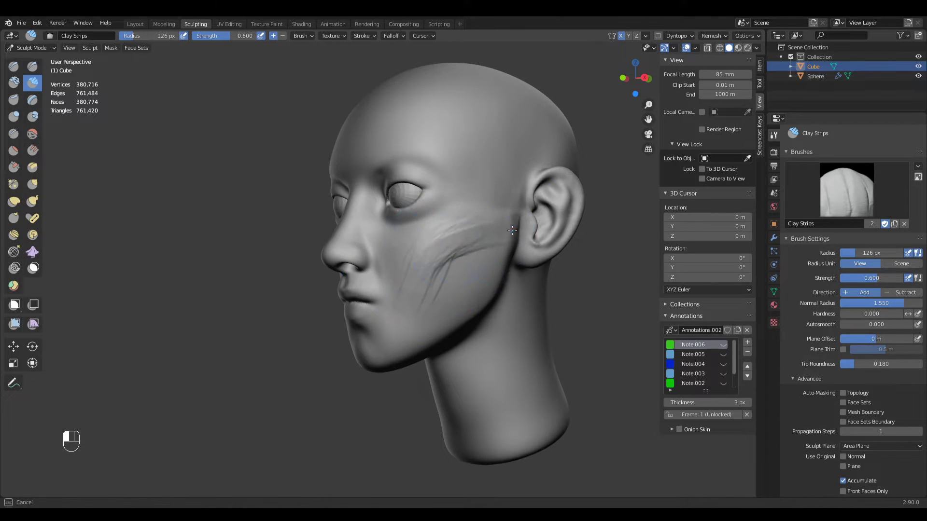
pyautogui.moveTo(404, 352); pyautogui.dragTo(454, 257, button='middle')
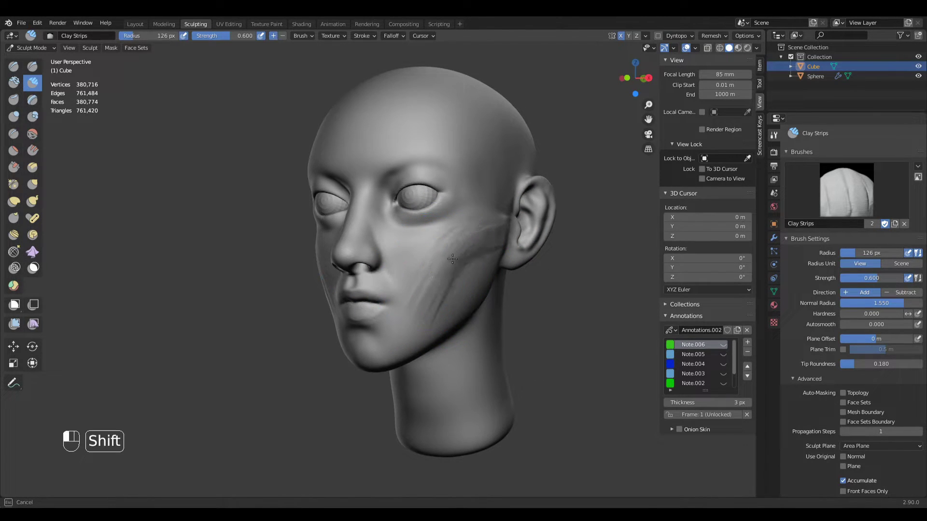
pyautogui.keyDown('shift'); pyautogui.moveTo(427, 306); pyautogui.dragTo(425, 310); pyautogui.keyUp('shift')
pyautogui.moveTo(418, 300)
pyautogui.mouseDown(button='middle')
pyautogui.moveTo(431, 262)
pyautogui.moveTo(402, 264)
pyautogui.mouseUp(button='middle')
# Add Clay Strips strokes from beside the nose down the front of the cheek, setting the radius to 103 px
pyautogui.press('f')
pyautogui.press('f')
pyautogui.click(401, 241)
pyautogui.moveTo(396, 230); pyautogui.dragTo(423, 314)
pyautogui.moveTo(423, 315); pyautogui.dragTo(404, 292, button='middle')
pyautogui.press('f')
pyautogui.click(412, 292)
pyautogui.moveTo(393, 232); pyautogui.dragTo(425, 303)
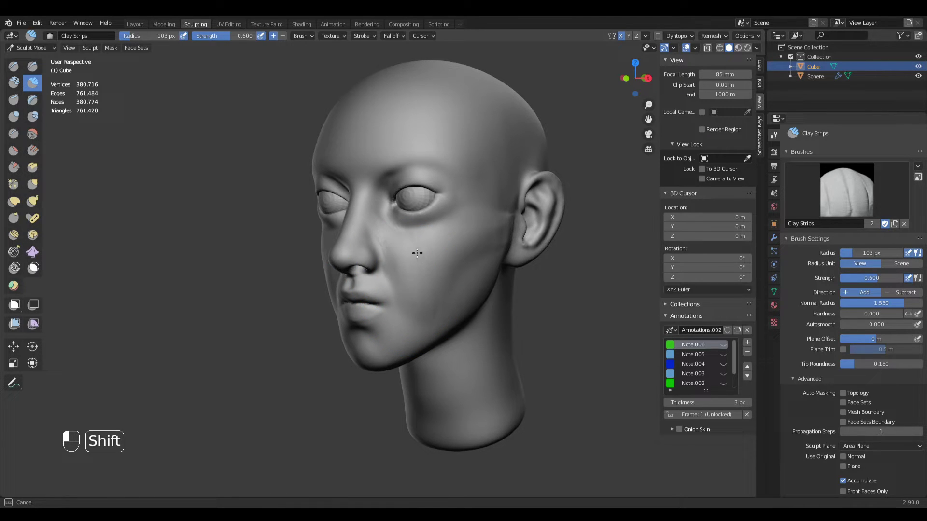
# Build up the lower cheek beside the mouth with Clay Strips at a 116 px radius and smooth it
pyautogui.moveTo(482, 212); pyautogui.dragTo(424, 238, button='middle')
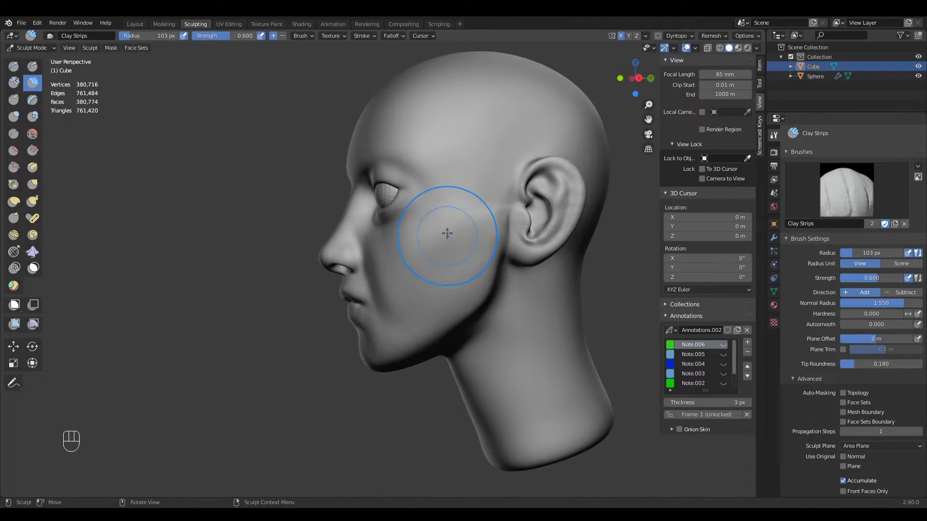
pyautogui.press('KP_1')
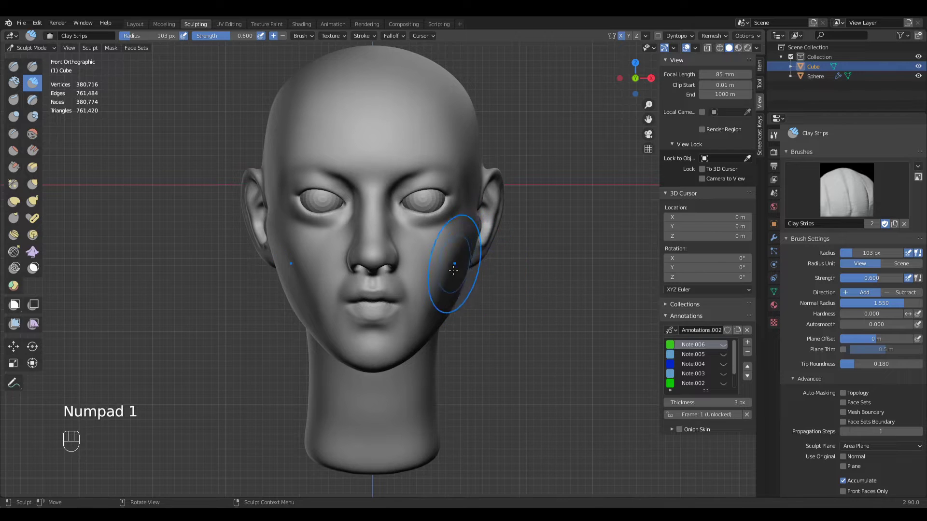
pyautogui.press('f')
pyautogui.moveTo(457, 297); pyautogui.dragTo(410, 300, button='middle')
pyautogui.press('f')
pyautogui.click(416, 300)
pyautogui.moveTo(424, 316); pyautogui.dragTo(425, 320)
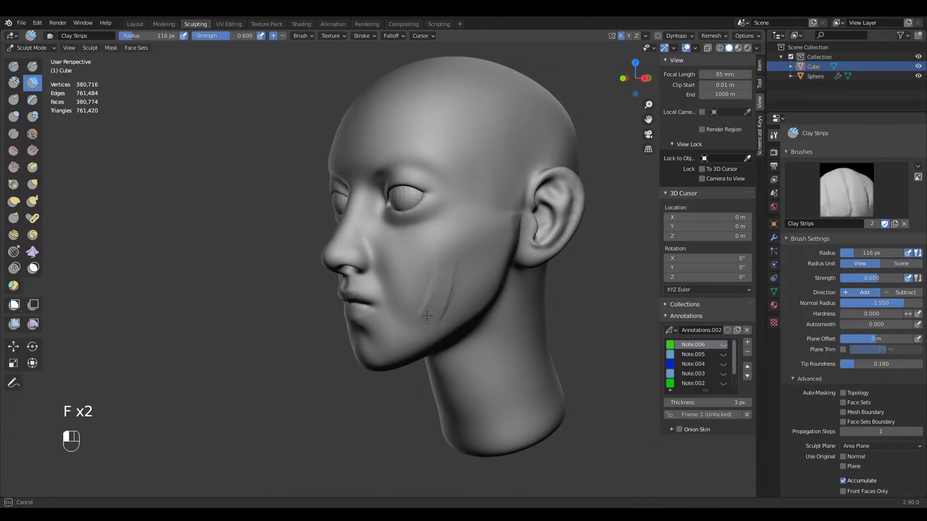
pyautogui.moveTo(457, 279)
pyautogui.keyDown('shift'); pyautogui.mouseDown()
pyautogui.moveTo(447, 265)
pyautogui.moveTo(458, 272)
pyautogui.mouseUp(); pyautogui.keyUp('shift')
pyautogui.press('KP_1')
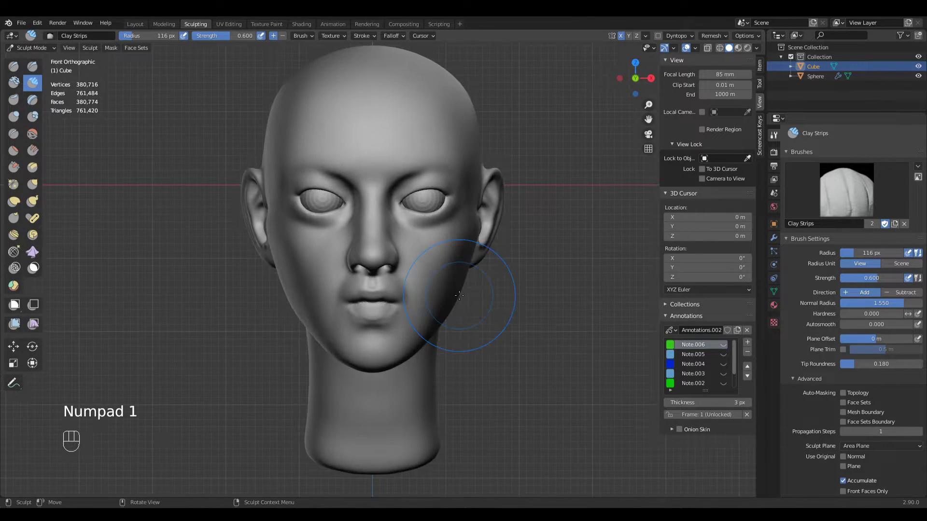
pyautogui.keyDown('ctrl'); pyautogui.moveTo(459, 134); pyautogui.dragTo(493, 232, button='middle'); pyautogui.keyUp('ctrl')
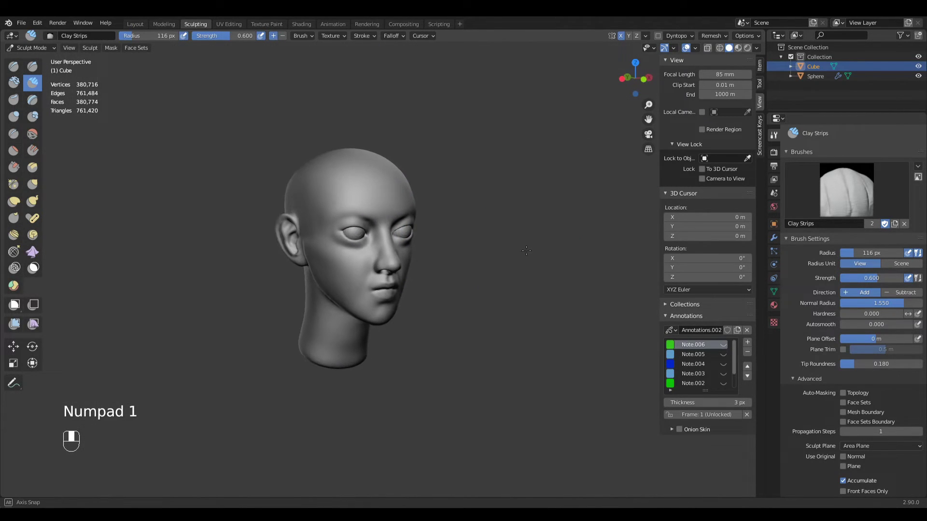
# Show the Note.006 annotation layer and trace the far-side face contour from the forehead down to the mouth with the Annotate tool
pyautogui.scroll(4, 497, 238)
pyautogui.moveTo(535, 269)
pyautogui.mouseDown(button='middle')
pyautogui.moveTo(542, 265)
pyautogui.moveTo(565, 292)
pyautogui.mouseUp(button='middle')
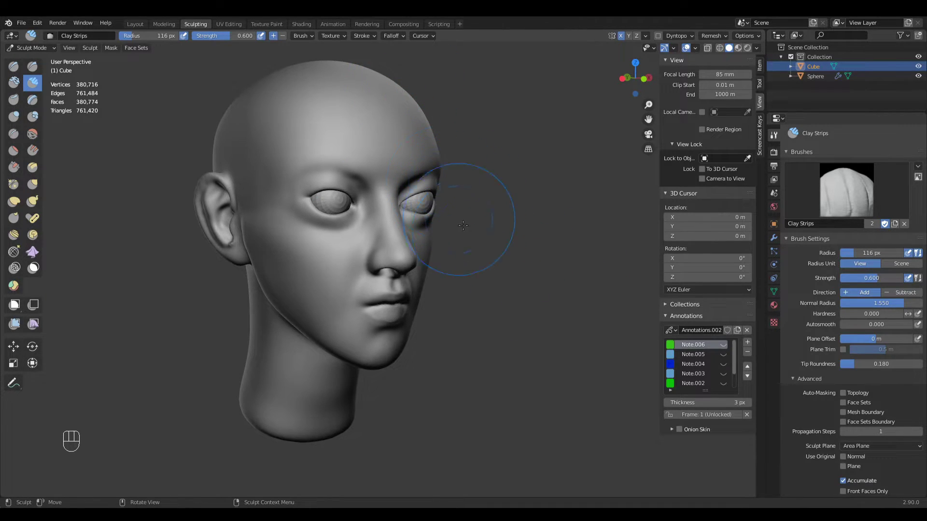
pyautogui.click(723, 344)
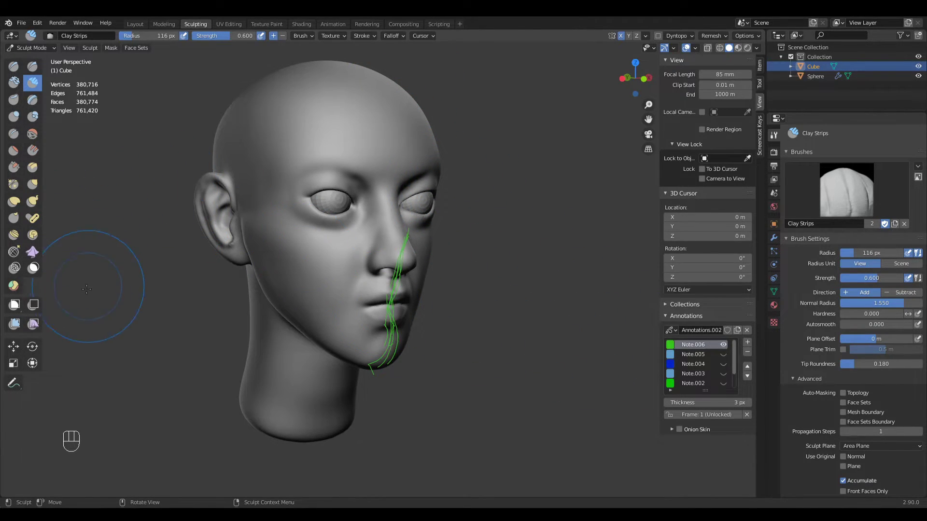
pyautogui.click(13, 383)
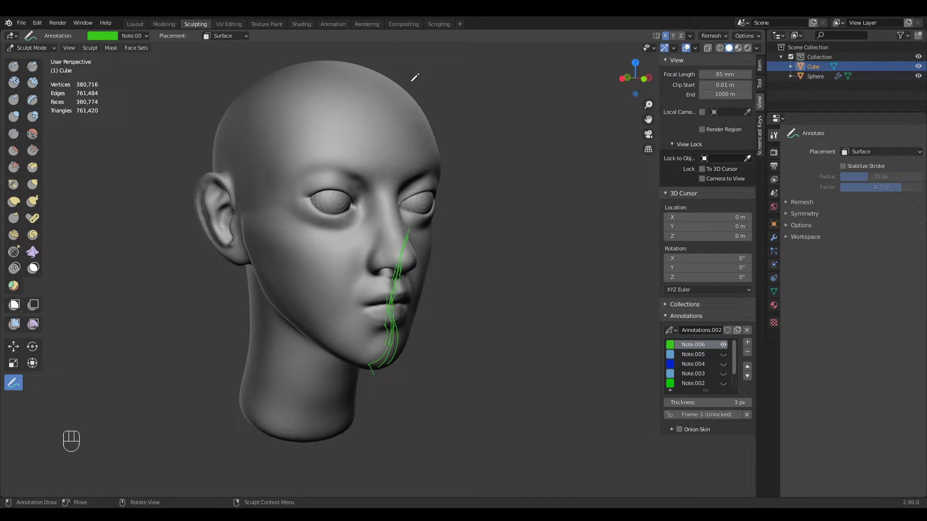
pyautogui.moveTo(387, 73); pyautogui.dragTo(410, 106)
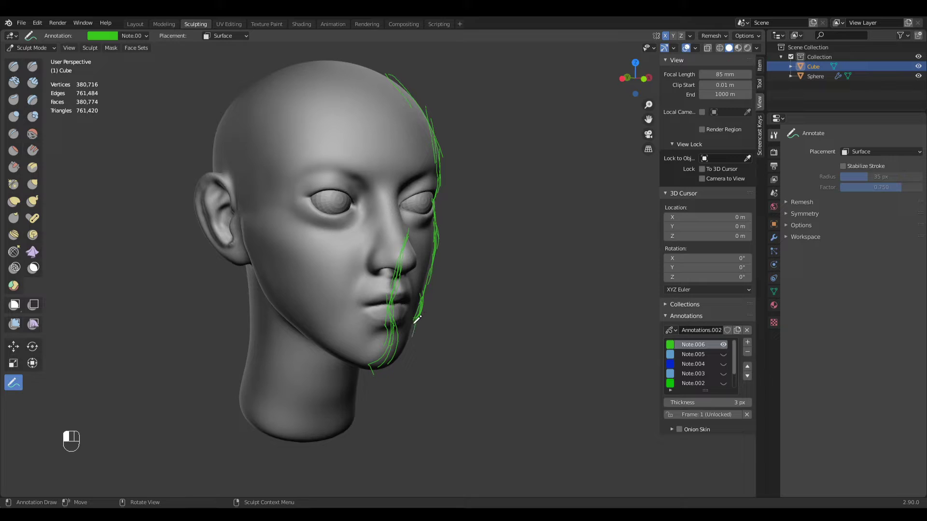
# Switch to the Grab brush at a 163 px radius, view the traced profile and hide the Note.006 annotation layer
pyautogui.press('g')
pyautogui.press('f')
pyautogui.click(507, 242)
pyautogui.moveTo(507, 242); pyautogui.dragTo(332, 238, button='middle')
pyautogui.press('KP_3')
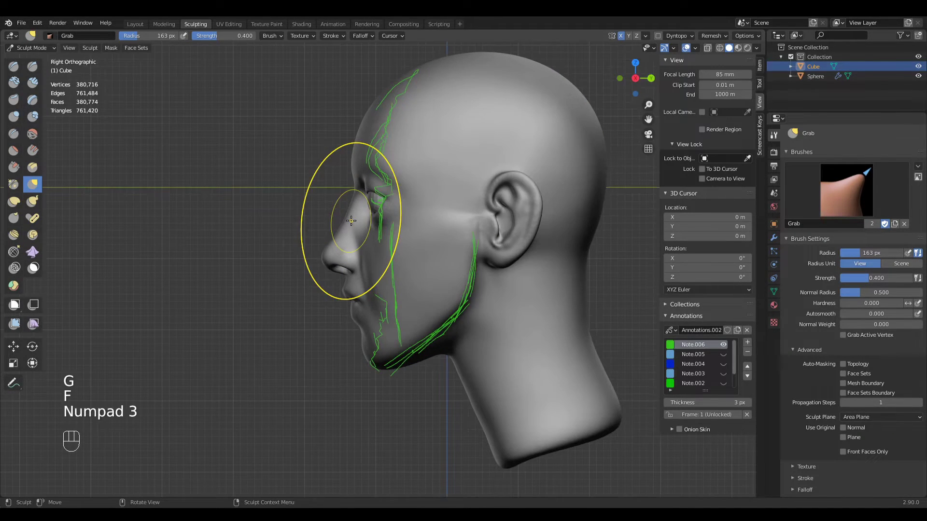
pyautogui.click(723, 344)
pyautogui.moveTo(528, 295)
pyautogui.mouseDown(button='middle')
pyautogui.moveTo(454, 291)
pyautogui.moveTo(476, 290)
pyautogui.mouseUp(button='middle')
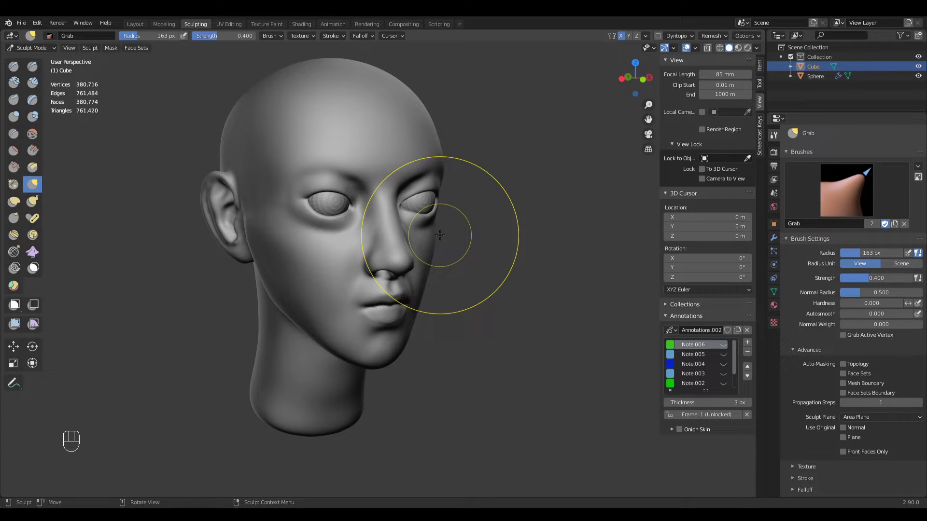
# Try to pull the nose forward in the side view with the Grab brush at a 189 px radius and check it from the front
pyautogui.press('KP_1')
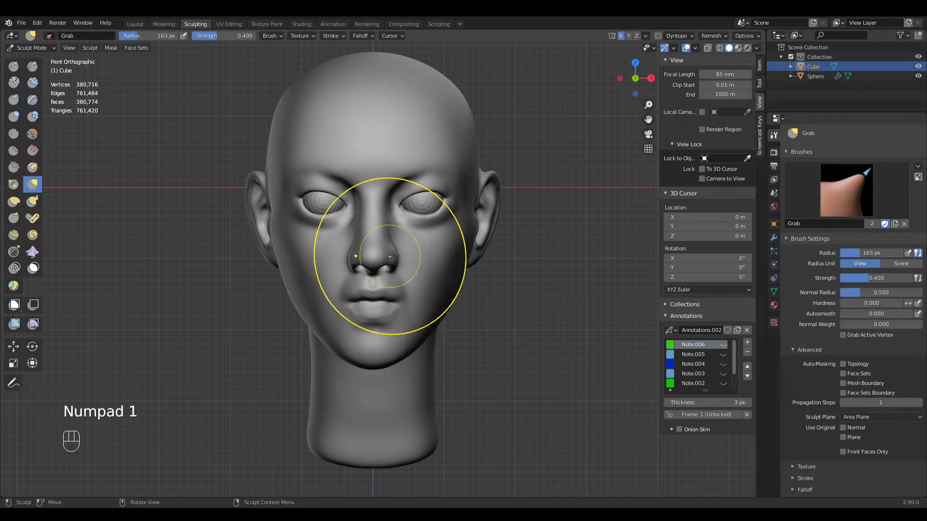
pyautogui.scroll(2, 435, 326)
pyautogui.press('f')
pyautogui.click(513, 273)
pyautogui.keyDown('ctrl'); pyautogui.moveTo(453, 248); pyautogui.dragTo(430, 287, button='middle'); pyautogui.keyUp('ctrl')
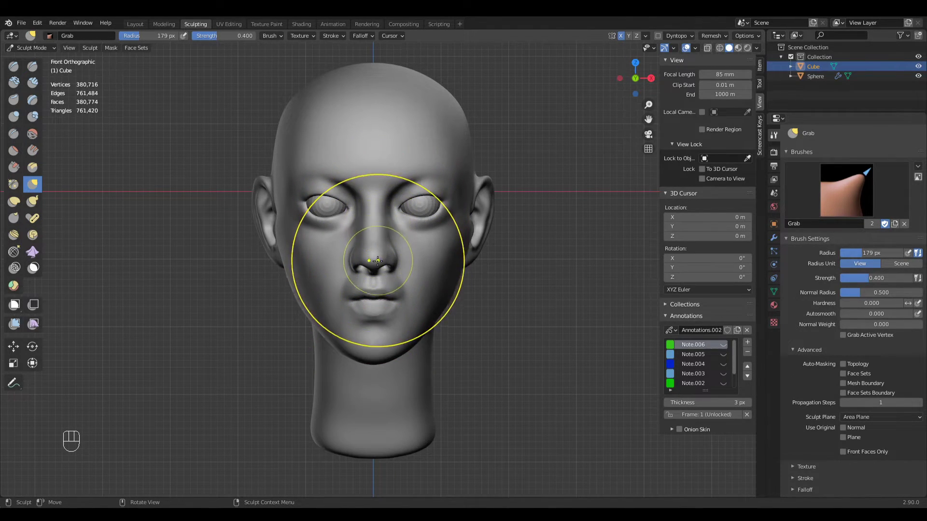
pyautogui.press('KP_3')
pyautogui.press('g')
pyautogui.press('f')
pyautogui.click(328, 253)
pyautogui.moveTo(327, 254); pyautogui.dragTo(326, 254)
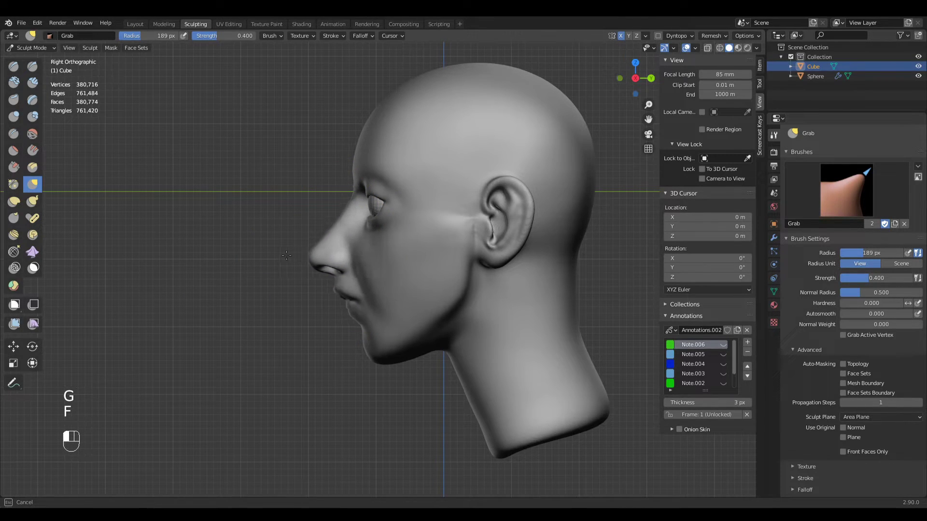
pyautogui.moveTo(264, 255); pyautogui.dragTo(242, 264)
pyautogui.press('KP_1')
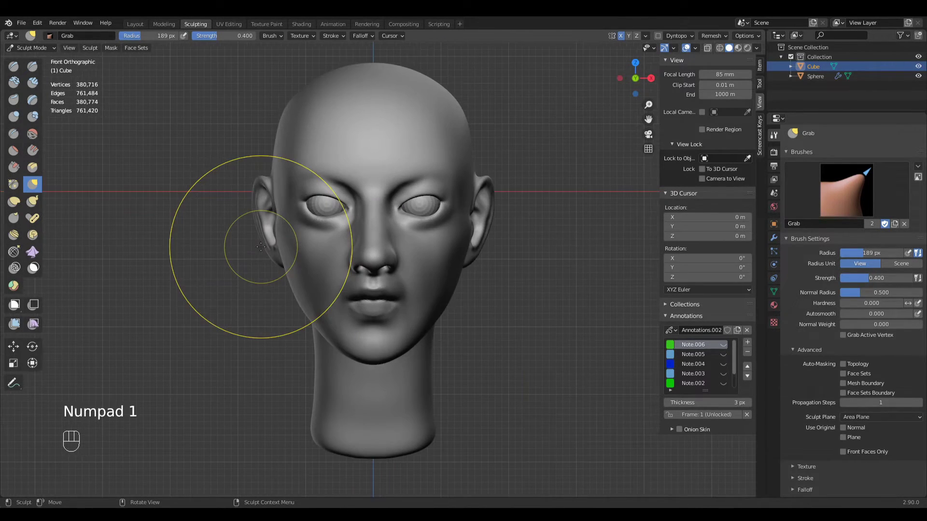
# Undo the nose pull and move back and forth through the history to compare the face from the front
pyautogui.hotkey('ctrl', 'z')
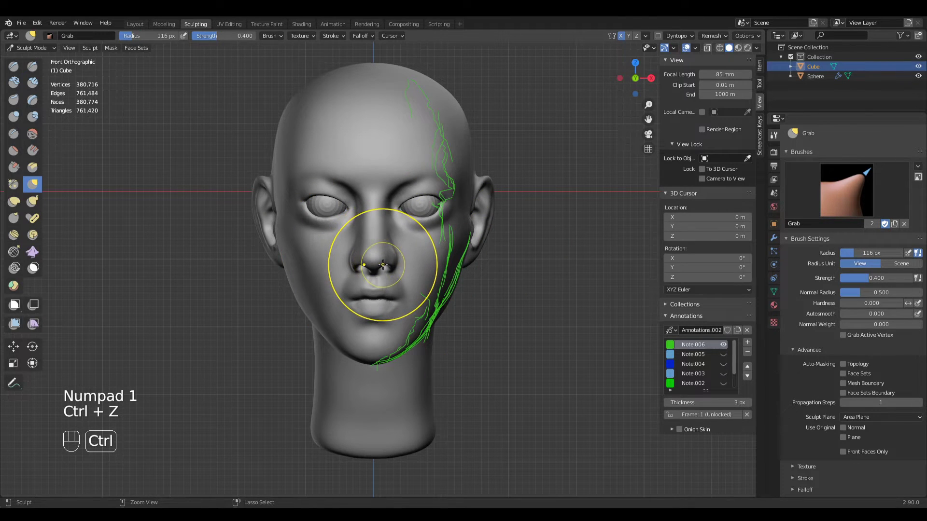
pyautogui.hotkey('ctrl', 'shift', 'z')
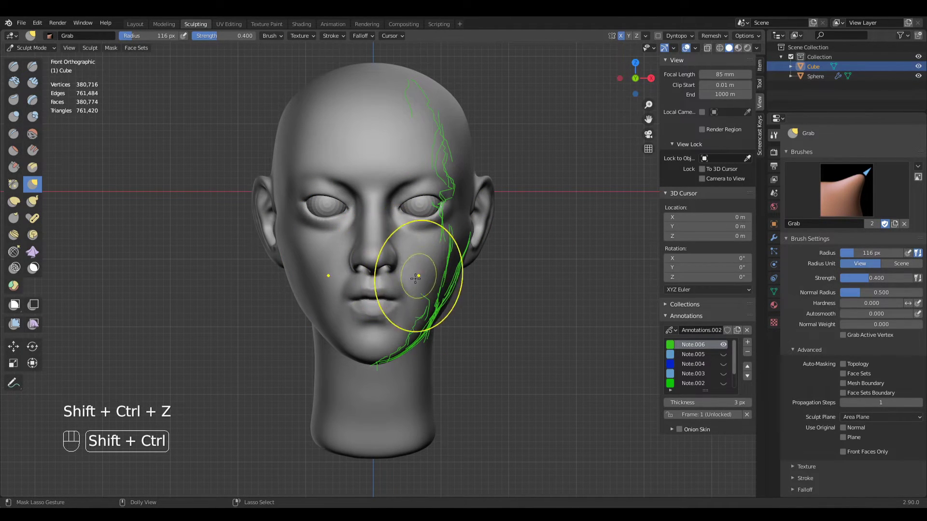
pyautogui.hotkey('ctrl', 'z')
pyautogui.hotkey('ctrl', 'shift', 'z')
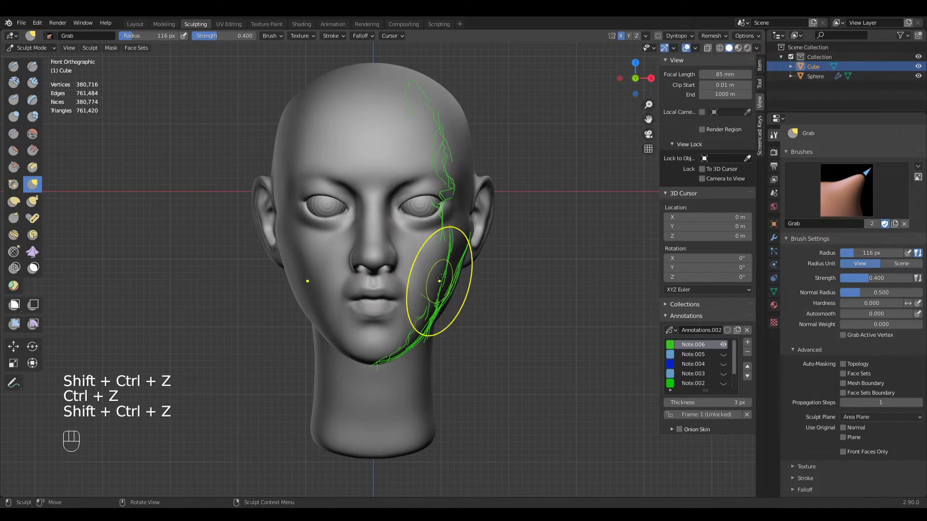
# Try to pull the nose forward in profile with Grab at a 228 px radius, view it from the front and undo it
pyautogui.press('KP_3')
pyautogui.press('g')
pyautogui.press('f')
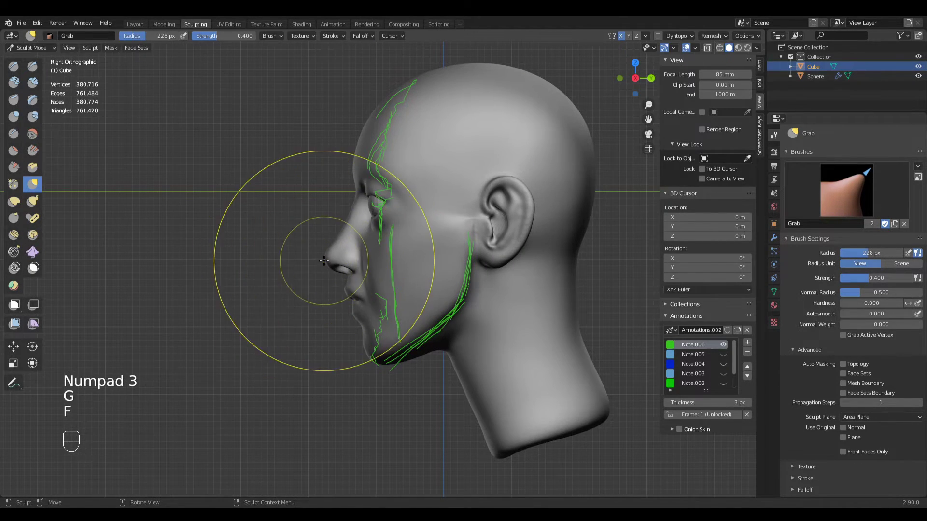
pyautogui.moveTo(323, 261); pyautogui.dragTo(224, 270)
pyautogui.press('KP_1')
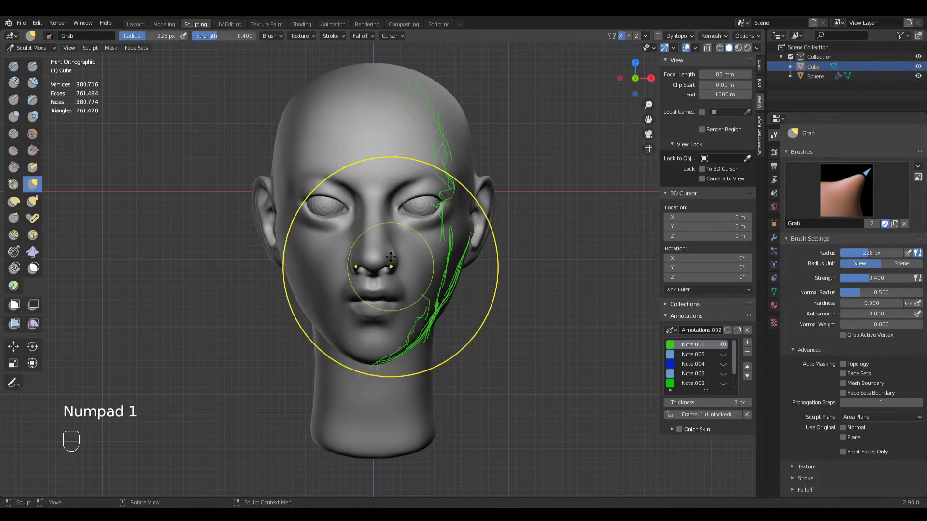
pyautogui.hotkey('ctrl', 'z')
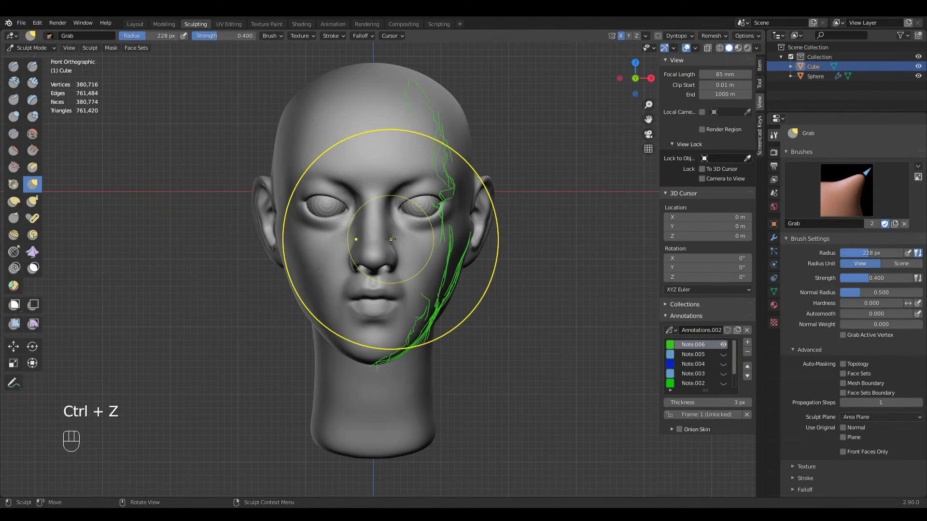
# Try another forward pull of the nose with Grab at a 240 px radius, inspect it from several angles and undo it
pyautogui.press('KP_3')
pyautogui.press('g')
pyautogui.press('f')
pyautogui.click(341, 265)
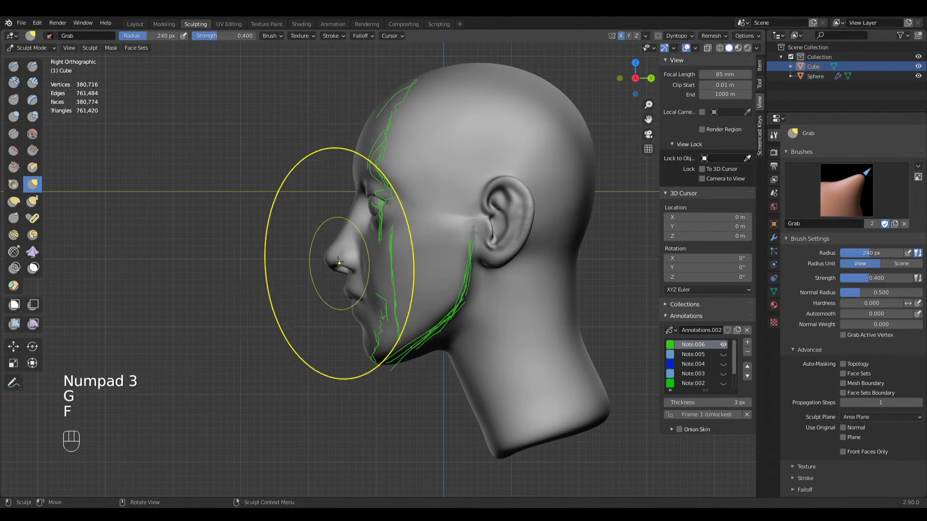
pyautogui.moveTo(341, 265); pyautogui.dragTo(295, 262)
pyautogui.moveTo(267, 263); pyautogui.dragTo(414, 310, button='middle')
pyautogui.press('KP_1')
pyautogui.moveTo(551, 242)
pyautogui.mouseDown(button='middle')
pyautogui.moveTo(417, 282)
pyautogui.moveTo(268, 269)
pyautogui.moveTo(517, 332)
pyautogui.moveTo(527, 278)
pyautogui.moveTo(497, 263)
pyautogui.moveTo(447, 256)
pyautogui.moveTo(444, 281)
pyautogui.moveTo(416, 270)
pyautogui.moveTo(390, 276)
pyautogui.moveTo(490, 269)
pyautogui.mouseUp(button='middle')
pyautogui.hotkey('ctrl', 'z')
# Set the Grab radius to 199 px, compare the face from the front and undo the last change
pyautogui.press('f')
pyautogui.click(443, 282)
pyautogui.press('f')
pyautogui.click(447, 256)
pyautogui.press('f')
pyautogui.click(438, 265)
pyautogui.press('KP_1')
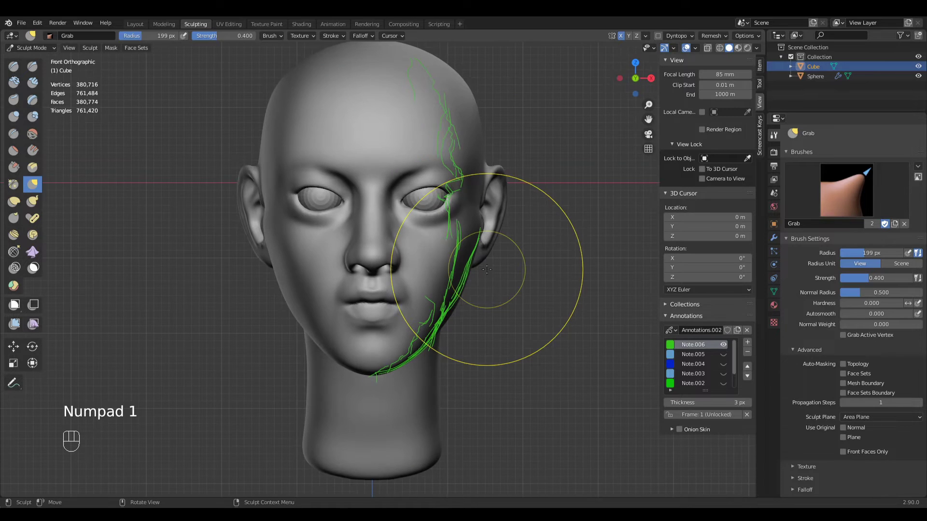
pyautogui.hotkey('ctrl', 'z')
# Return to the side profile, hide the Note.006 annotation layer and set the Grab radius to 184 px
pyautogui.moveTo(466, 235)
pyautogui.mouseDown(button='middle')
pyautogui.moveTo(485, 306)
pyautogui.moveTo(498, 298)
pyautogui.moveTo(285, 304)
pyautogui.mouseUp(button='middle')
pyautogui.press('KP_3')
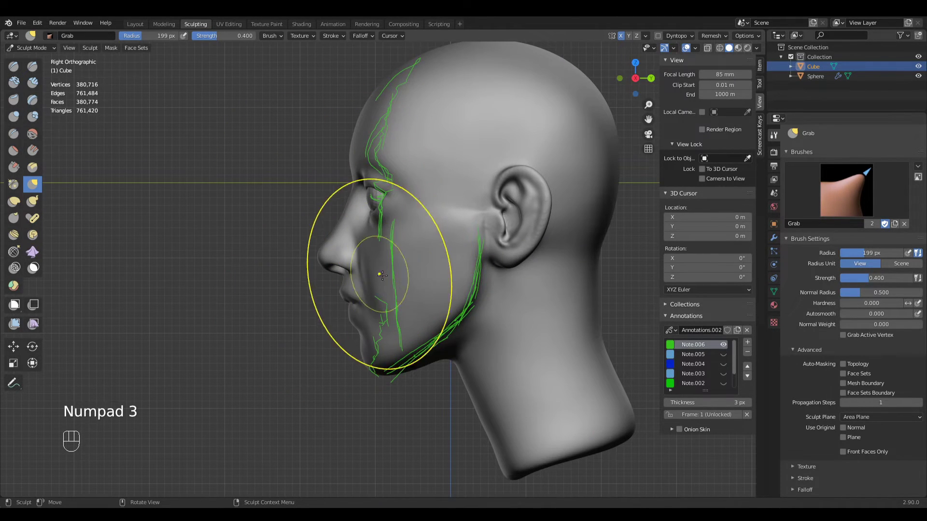
pyautogui.press('g')
pyautogui.press('f')
pyautogui.scroll(1, 382, 260)
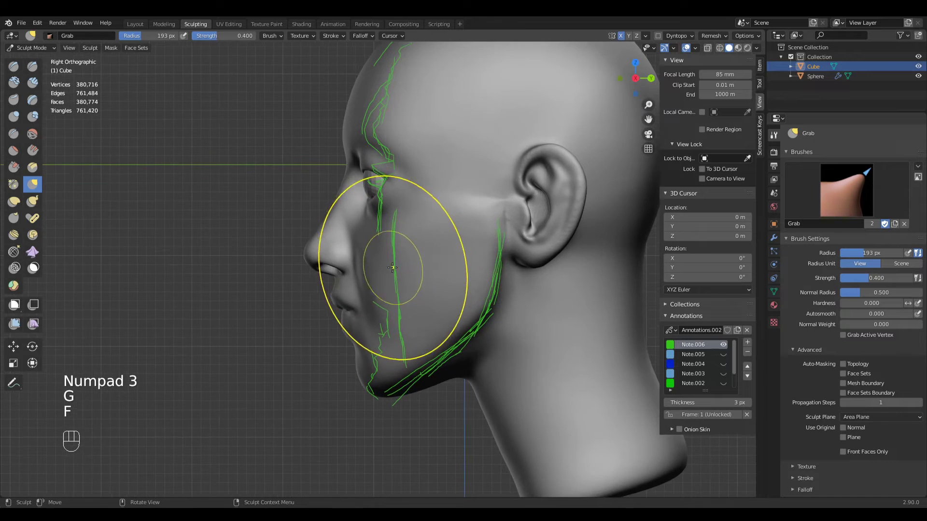
pyautogui.click(723, 345)
pyautogui.press('f')
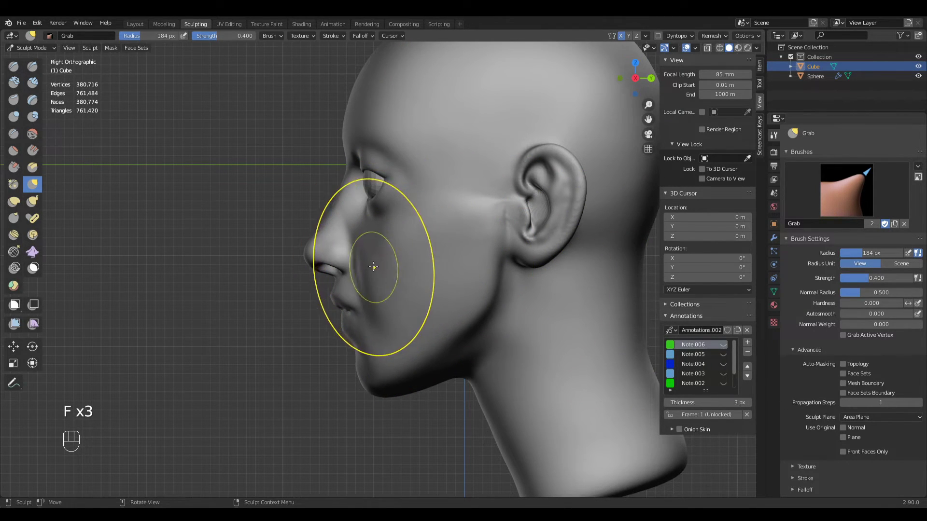
pyautogui.click(381, 263)
# Build up the cheek from below the eye toward the ear with Clay Strips at a 126 px radius and smooth the strokes
pyautogui.moveTo(381, 263)
pyautogui.mouseDown(button='middle')
pyautogui.moveTo(424, 275)
pyautogui.moveTo(407, 280)
pyautogui.mouseUp(button='middle')
pyautogui.press('q')
pyautogui.click(425, 271)
pyautogui.press('f')
pyautogui.press('f')
pyautogui.click(409, 268)
pyautogui.press('f')
pyautogui.click(466, 259)
pyautogui.moveTo(481, 252); pyautogui.dragTo(499, 232)
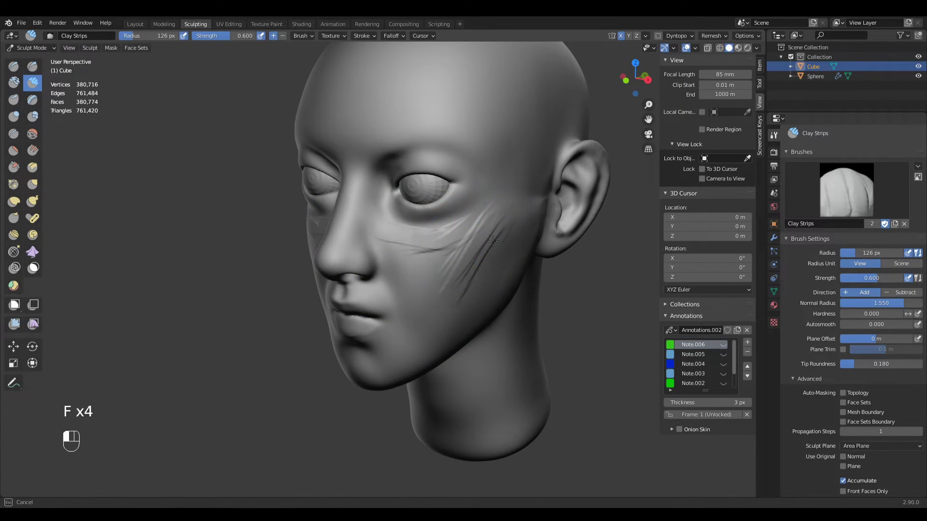
pyautogui.moveTo(429, 291); pyautogui.dragTo(458, 308)
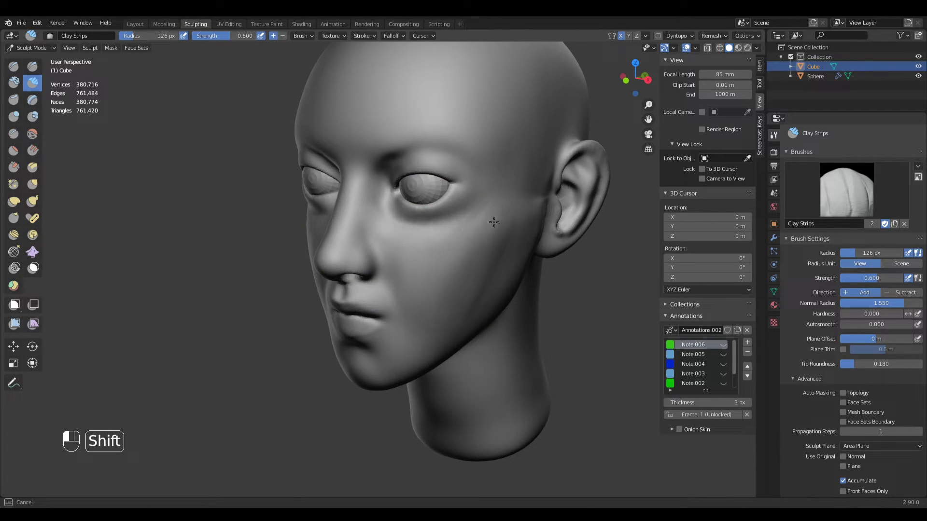
pyautogui.moveTo(460, 307)
pyautogui.keyDown('shift'); pyautogui.mouseDown()
pyautogui.moveTo(425, 245)
pyautogui.moveTo(385, 256)
pyautogui.moveTo(388, 277)
pyautogui.moveTo(372, 259)
pyautogui.mouseUp(); pyautogui.keyUp('shift')
# Switch to the Grab brush at a 187 px radius and check the face from the side and front
pyautogui.press('KP_3')
pyautogui.press('g')
pyautogui.press('f')
pyautogui.press('f')
pyautogui.click(476, 257)
pyautogui.press('KP_1')
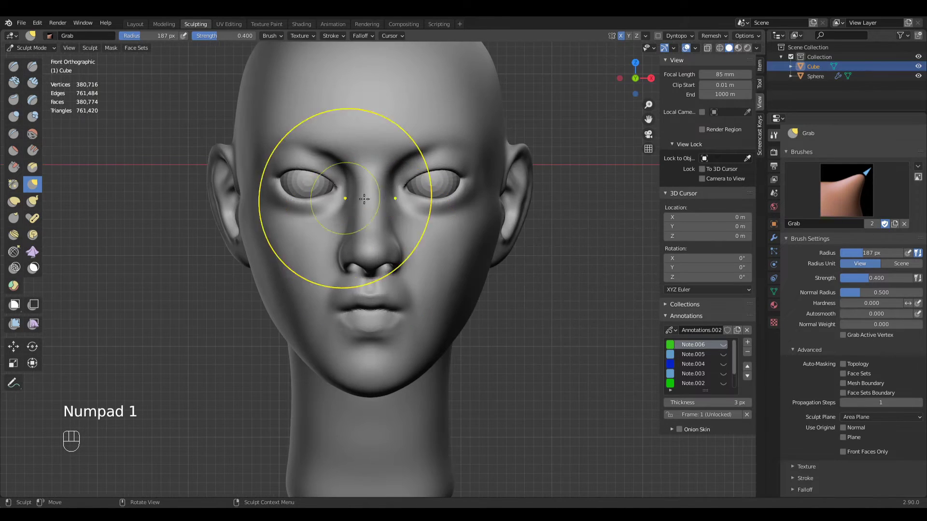
pyautogui.moveTo(480, 279); pyautogui.dragTo(426, 277, button='middle')
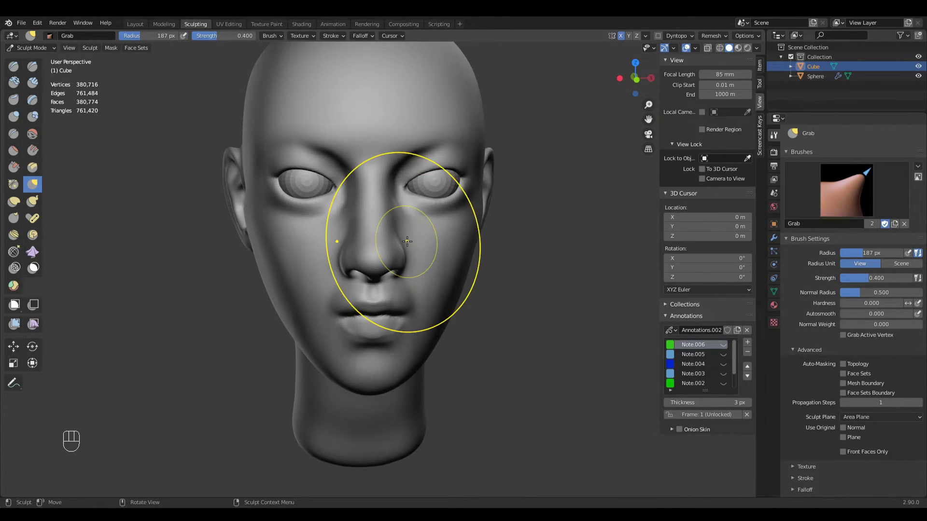
# Nudge the outer face contour at the cheekbone beside the ear slightly upward with Grab in the front view
pyautogui.press('KP_1')
pyautogui.press('g')
pyautogui.press('f')
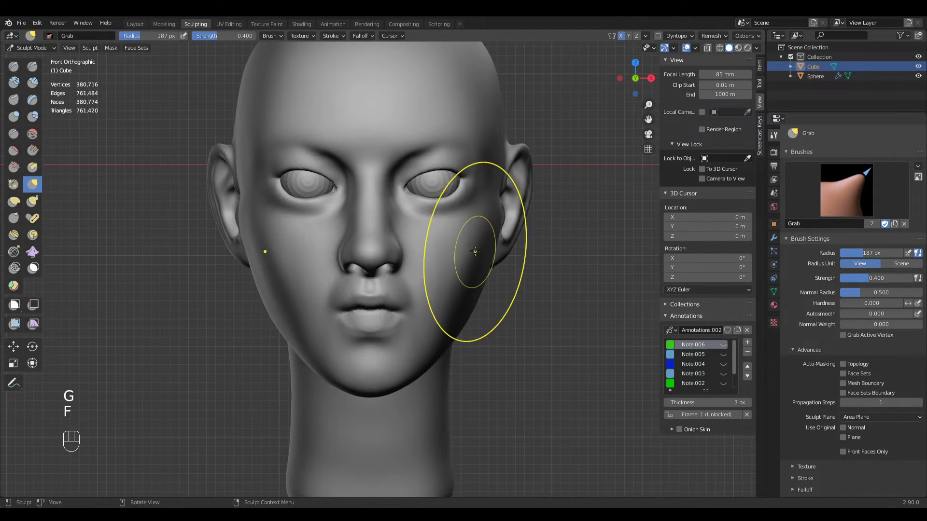
pyautogui.keyDown('ctrl'); pyautogui.moveTo(477, 256); pyautogui.dragTo(480, 248, button='middle'); pyautogui.keyUp('ctrl')
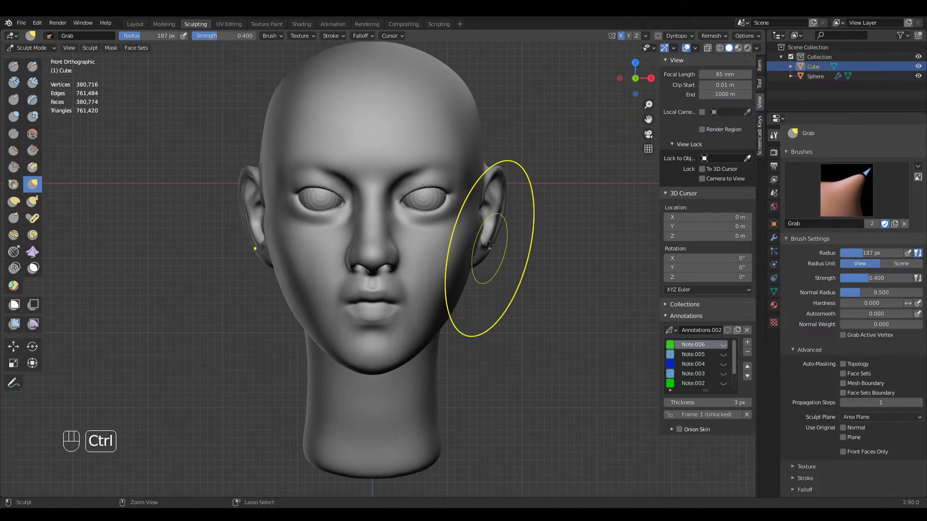
pyautogui.moveTo(475, 227); pyautogui.dragTo(475, 224)
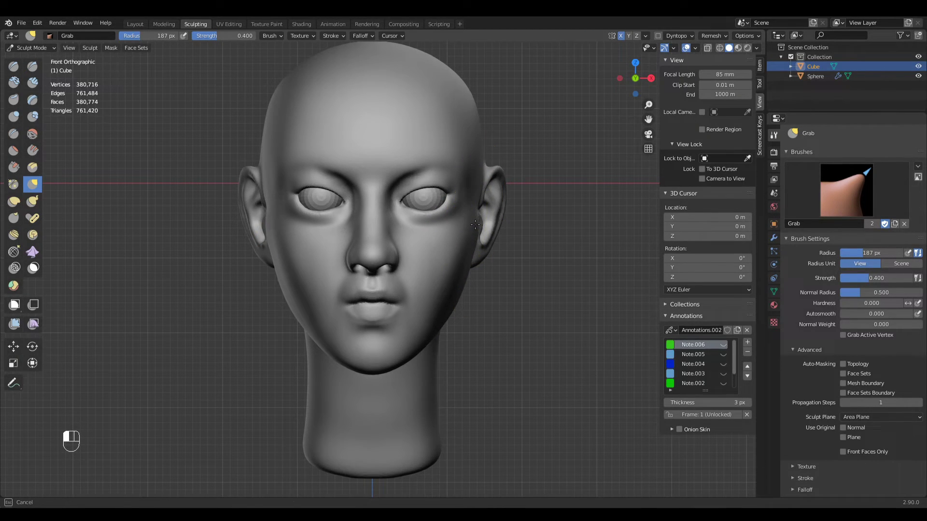
pyautogui.keyDown('ctrl'); pyautogui.moveTo(475, 225); pyautogui.dragTo(472, 265, button='middle'); pyautogui.keyUp('ctrl')
# Nudge the lips slightly in the side profile with the Grab brush after resizing it
pyautogui.press('f')
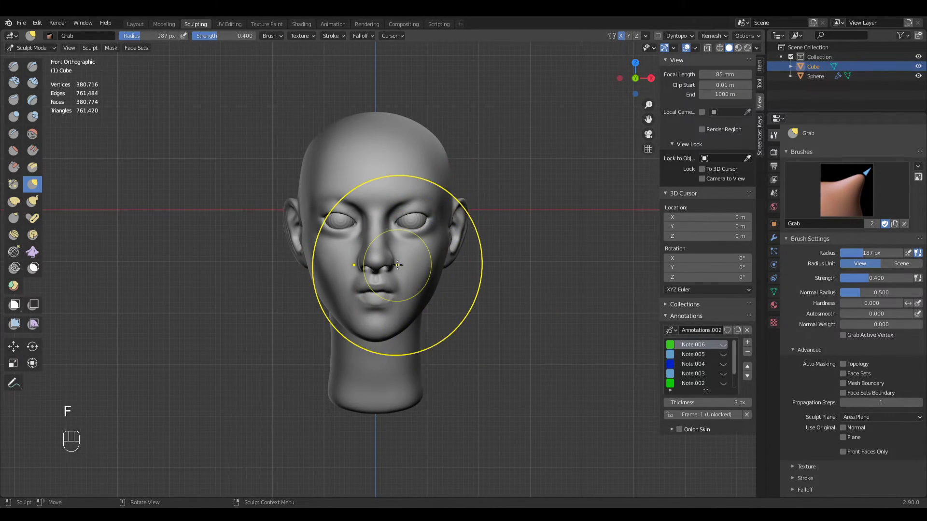
pyautogui.press('KP_3')
pyautogui.keyDown('ctrl'); pyautogui.moveTo(397, 253); pyautogui.dragTo(381, 344, button='middle'); pyautogui.keyUp('ctrl')
pyautogui.press('f')
pyautogui.click(381, 344)
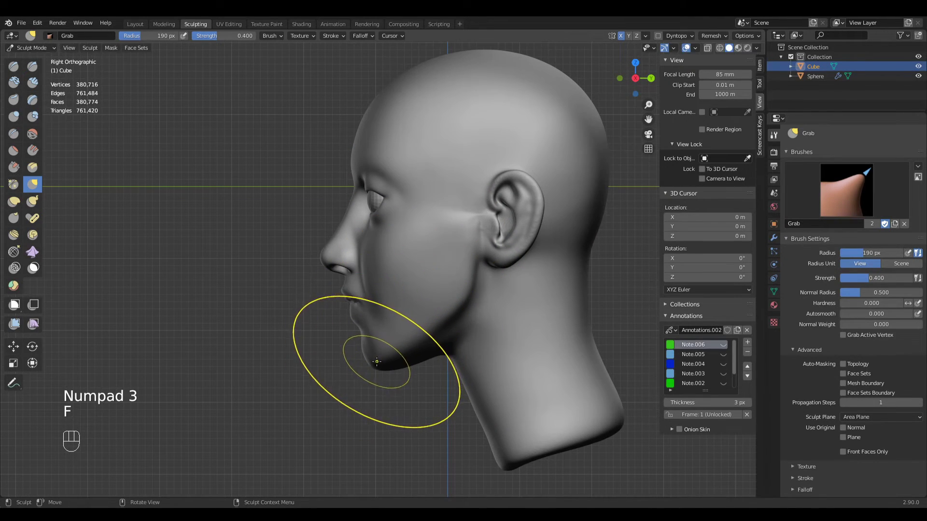
pyautogui.press('f')
pyautogui.press('f')
pyautogui.click(354, 315)
pyautogui.moveTo(354, 315); pyautogui.dragTo(356, 318)
# Adjust the nose tip and bridge in profile with the Grab brush, using a 135 px radius at the tip
pyautogui.click(361, 278)
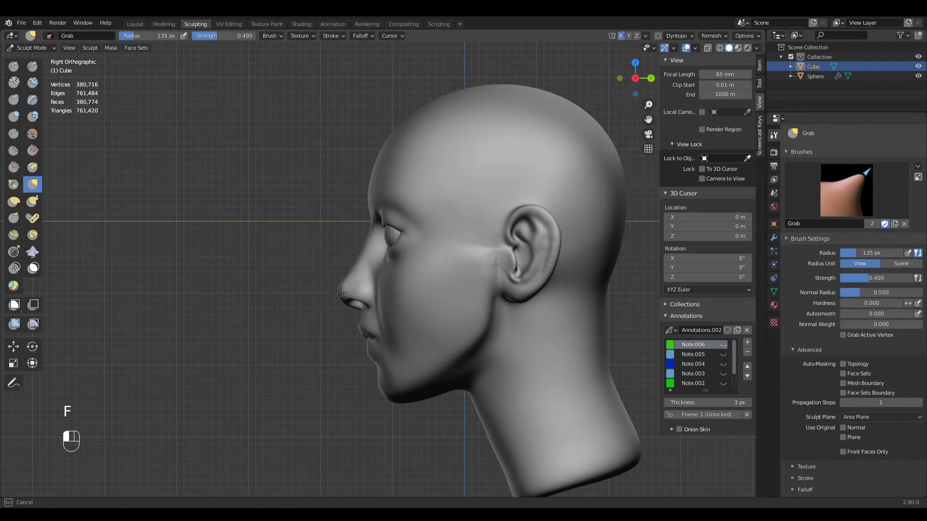
pyautogui.press('f')
pyautogui.click(370, 250)
pyautogui.moveTo(371, 255); pyautogui.dragTo(373, 257)
# Set the brush radius to 176 px and smooth the front of the cheek beside the nose and mouth
pyautogui.moveTo(382, 269)
pyautogui.keyDown('ctrl'); pyautogui.mouseDown(button='middle')
pyautogui.moveTo(382, 321)
pyautogui.moveTo(381, 314)
pyautogui.moveTo(404, 337)
pyautogui.moveTo(404, 357)
pyautogui.mouseUp(button='middle'); pyautogui.keyUp('ctrl')
pyautogui.press('f')
pyautogui.click(405, 268)
pyautogui.press('f')
pyautogui.click(404, 337)
pyautogui.press('f')
pyautogui.click(405, 366)
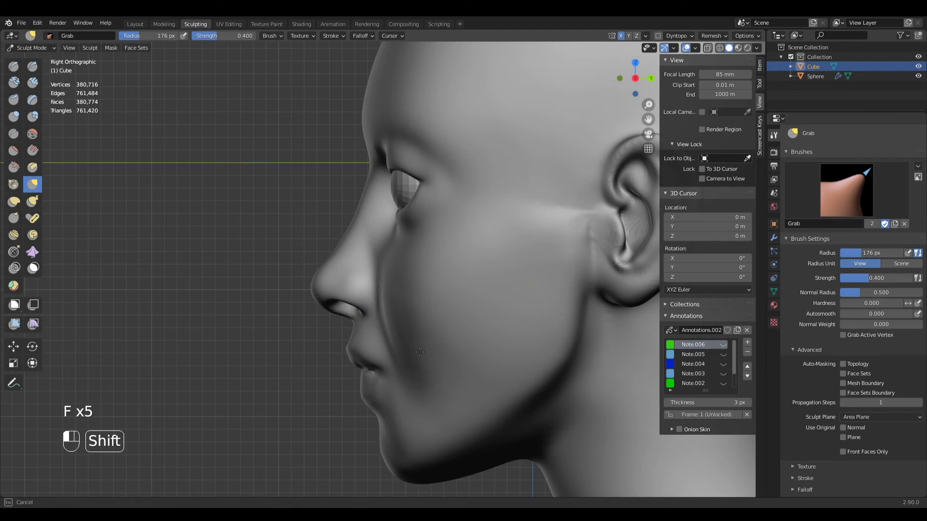
pyautogui.keyDown('shift'); pyautogui.moveTo(394, 342); pyautogui.dragTo(394, 342); pyautogui.keyUp('shift')
# Reduce the brush radius to 121 px and smooth the cheek beside the nose in a three-quarter view
pyautogui.moveTo(395, 342)
pyautogui.mouseDown(button='middle')
pyautogui.moveTo(508, 337)
pyautogui.moveTo(512, 374)
pyautogui.moveTo(546, 361)
pyautogui.moveTo(510, 348)
pyautogui.mouseUp(button='middle')
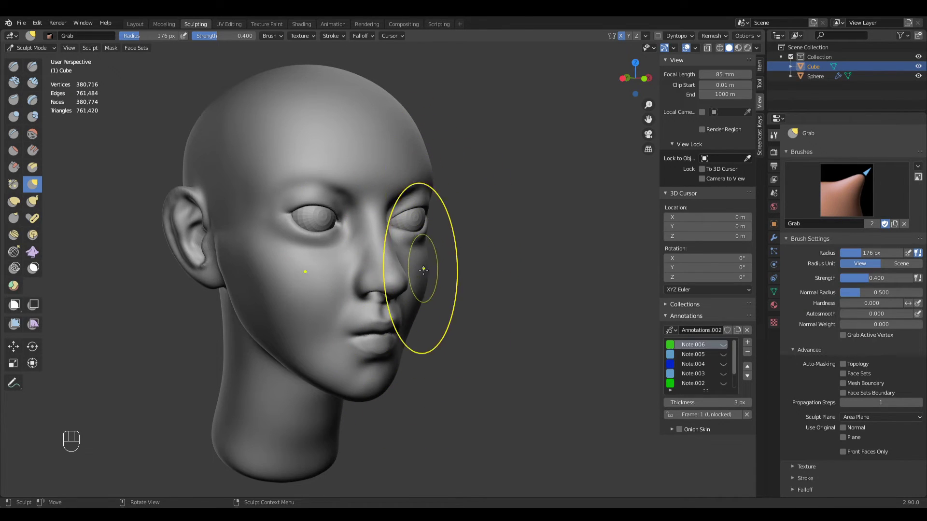
pyautogui.press('f')
pyautogui.moveTo(403, 341)
pyautogui.mouseDown(button='middle')
pyautogui.moveTo(382, 323)
pyautogui.moveTo(325, 319)
pyautogui.mouseUp(button='middle')
pyautogui.click(352, 319)
pyautogui.keyDown('shift'); pyautogui.moveTo(423, 292); pyautogui.dragTo(425, 292); pyautogui.keyUp('shift')
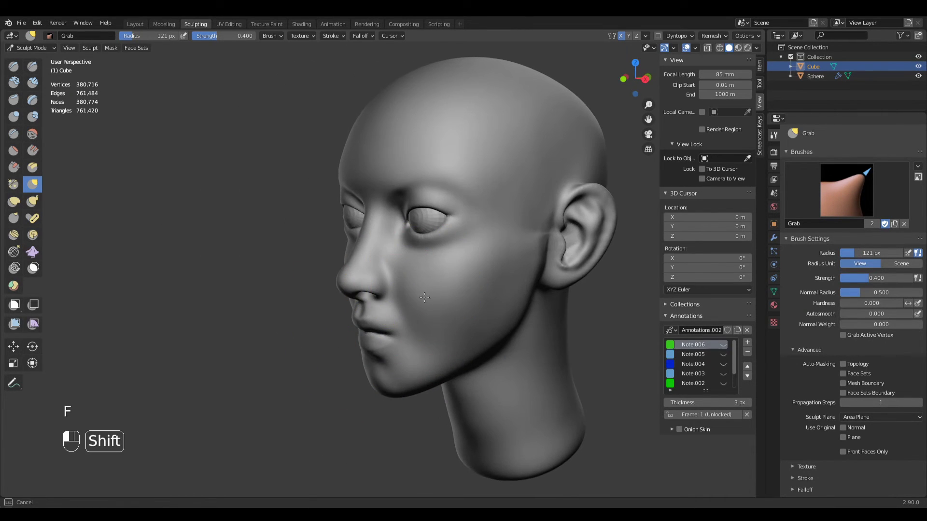
# Smooth the lower cheek and jaw near the mouth and reduce the Grab brush radius to 87 px
pyautogui.moveTo(491, 303)
pyautogui.mouseDown(button='middle')
pyautogui.moveTo(510, 283)
pyautogui.moveTo(570, 287)
pyautogui.mouseUp(button='middle')
pyautogui.press('KP_1')
pyautogui.keyDown('ctrl'); pyautogui.moveTo(505, 262); pyautogui.dragTo(503, 286, button='middle'); pyautogui.keyUp('ctrl')
pyautogui.moveTo(503, 287); pyautogui.dragTo(526, 289, button='middle')
pyautogui.moveTo(405, 336); pyautogui.dragTo(396, 333, button='middle')
pyautogui.press('f')
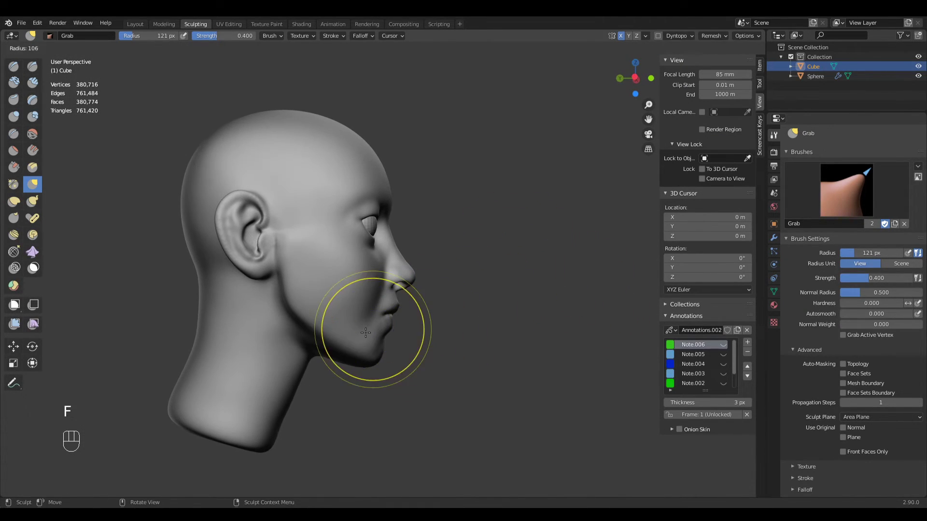
pyautogui.keyDown('shift'); pyautogui.moveTo(358, 345); pyautogui.dragTo(369, 348); pyautogui.keyUp('shift')
pyautogui.moveTo(560, 333); pyautogui.dragTo(381, 344, button='middle')
pyautogui.press('f')
pyautogui.click(373, 347)
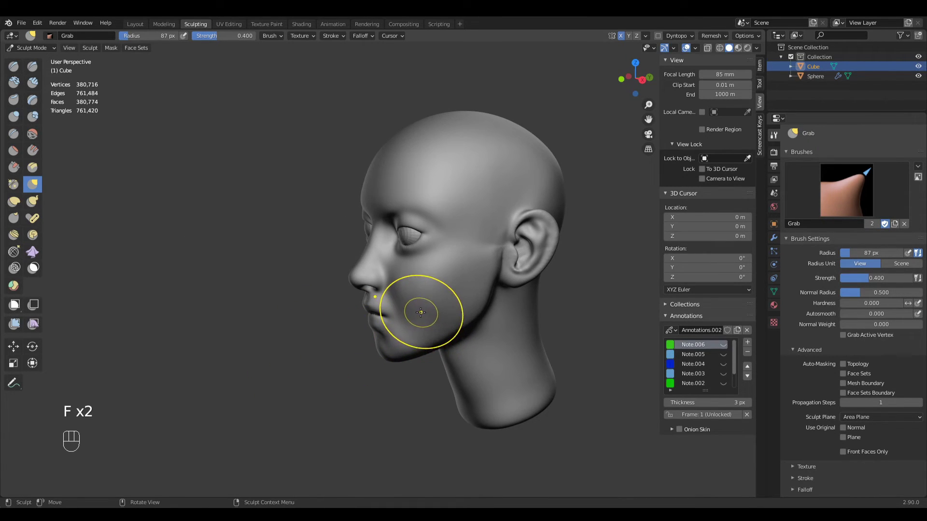
# Set the Grab brush radius to 86 px and smooth the crease between the cheekbone and the ear in side view
pyautogui.press('KP_1')
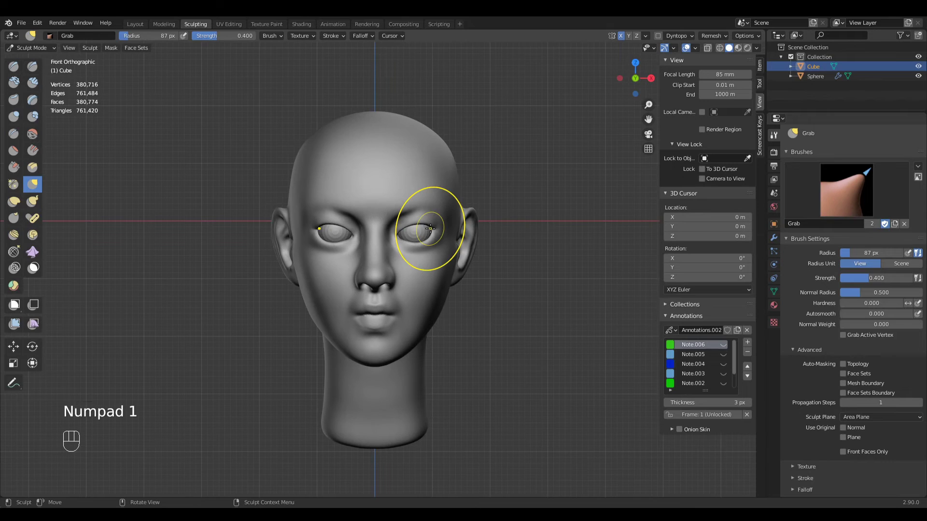
pyautogui.keyDown('ctrl'); pyautogui.moveTo(442, 293); pyautogui.dragTo(445, 263, button='middle'); pyautogui.keyUp('ctrl')
pyautogui.moveTo(444, 263); pyautogui.dragTo(345, 286, button='middle')
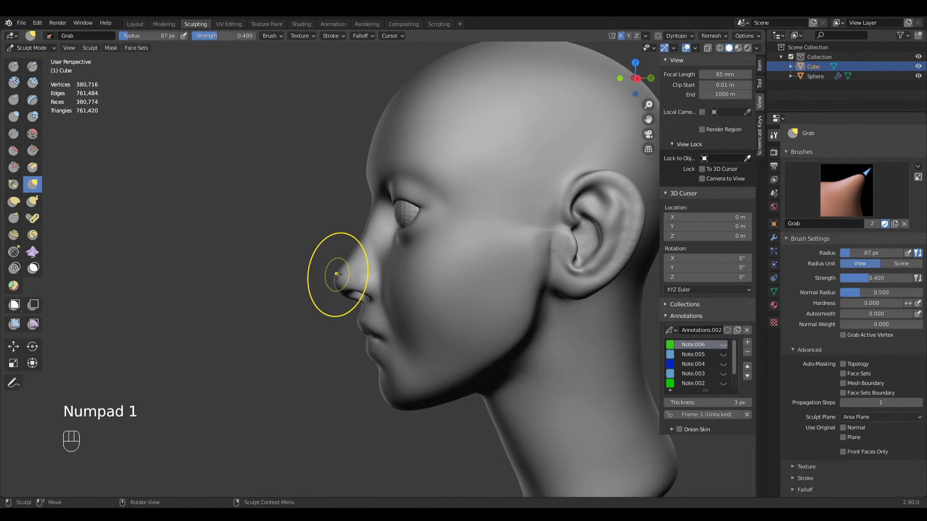
pyautogui.press('KP_3')
pyautogui.press('g')
pyautogui.press('f')
pyautogui.click(513, 263)
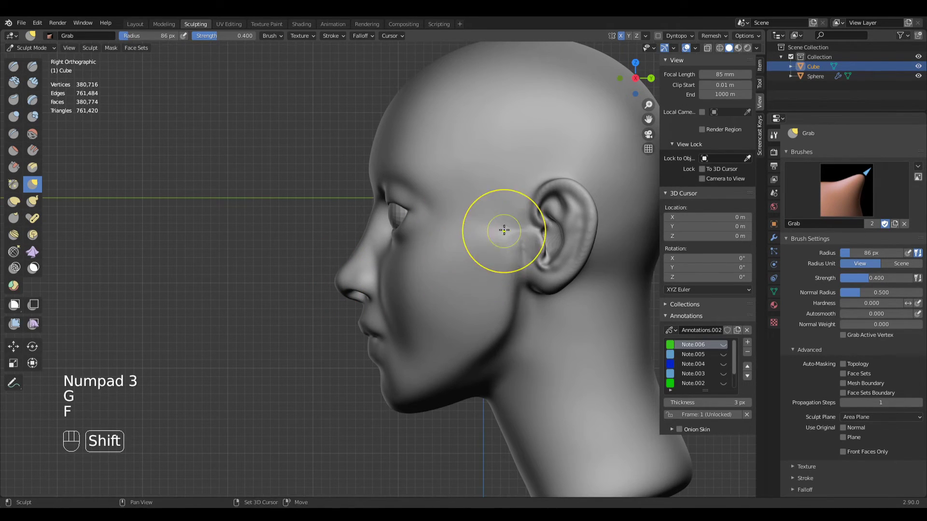
# Remesh the head and smooth the area where the ear lobe meets the cheek and jaw
pyautogui.moveTo(488, 297); pyautogui.dragTo(519, 293, button='middle')
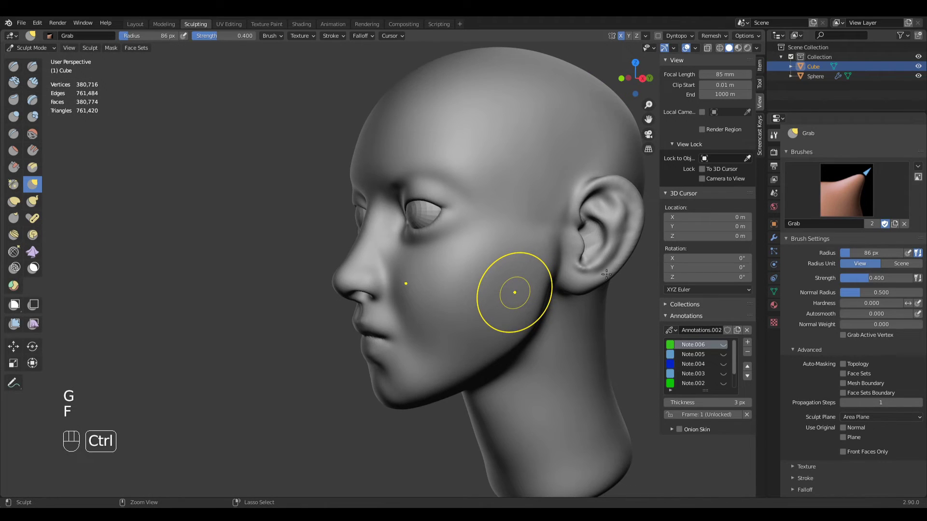
pyautogui.hotkey('ctrl', 'r')
pyautogui.moveTo(589, 273)
pyautogui.keyDown('shift'); pyautogui.mouseDown()
pyautogui.moveTo(547, 288)
pyautogui.moveTo(586, 248)
pyautogui.moveTo(545, 275)
pyautogui.mouseUp(); pyautogui.keyUp('shift')
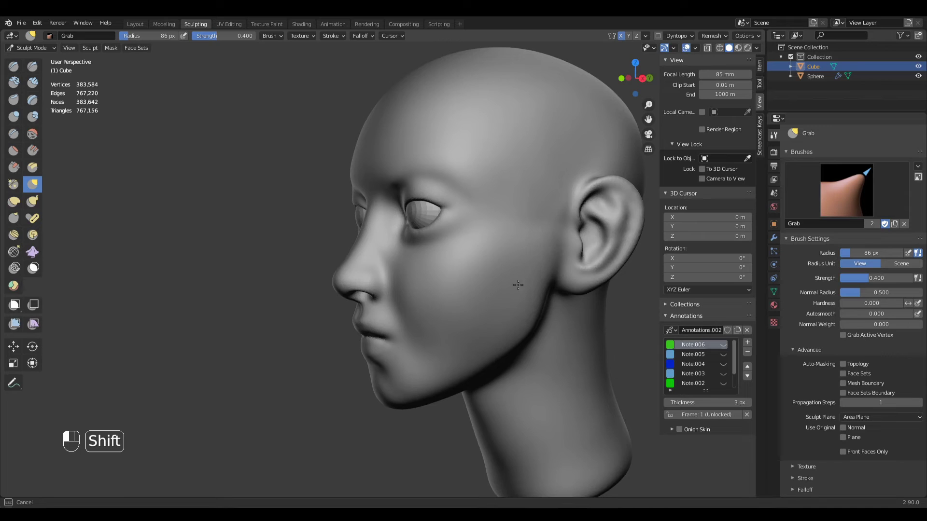
# Save the file and smooth the side of the cheek in front of the ear
pyautogui.moveTo(480, 326); pyautogui.dragTo(516, 313, button='middle')
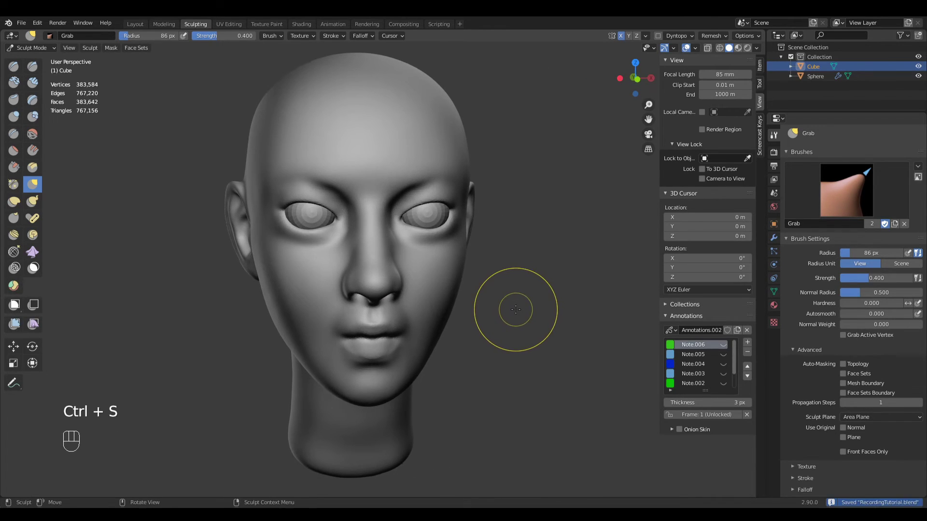
pyautogui.press('KP_1')
pyautogui.moveTo(476, 265)
pyautogui.keyDown('ctrl'); pyautogui.mouseDown(button='middle')
pyautogui.moveTo(492, 300)
pyautogui.moveTo(461, 301)
pyautogui.moveTo(476, 196)
pyautogui.moveTo(491, 207)
pyautogui.moveTo(554, 199)
pyautogui.moveTo(565, 210)
pyautogui.moveTo(500, 277)
pyautogui.moveTo(533, 261)
pyautogui.moveTo(579, 269)
pyautogui.moveTo(368, 219)
pyautogui.mouseUp(button='middle'); pyautogui.keyUp('ctrl')
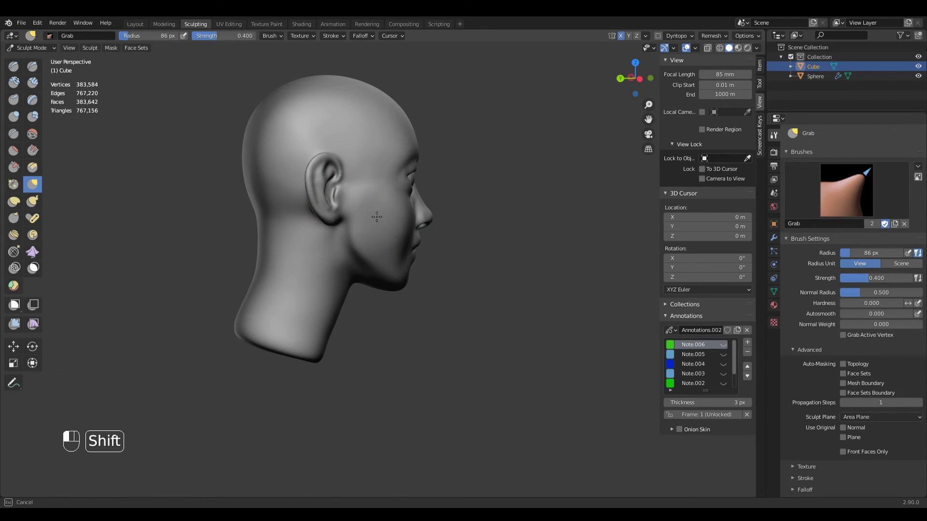
pyautogui.moveTo(393, 256)
pyautogui.keyDown('shift'); pyautogui.mouseDown(button='middle')
pyautogui.moveTo(403, 270)
pyautogui.moveTo(456, 252)
pyautogui.moveTo(445, 244)
pyautogui.mouseUp(button='middle'); pyautogui.keyUp('shift')
pyautogui.press('KP_1')
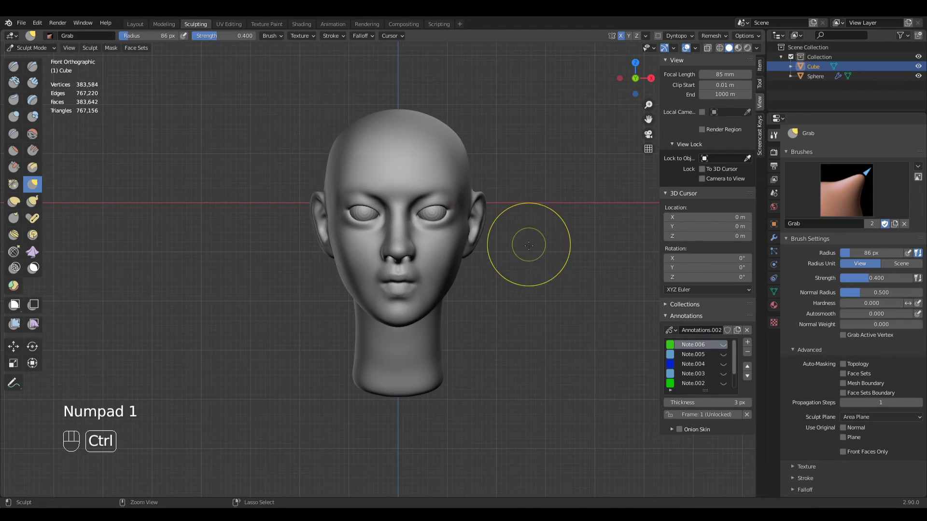
# Build up the lower cheek beside the mouth with the Clay Strips brush at a 140 px radius and smooth it
pyautogui.scroll(4, 569, 238)
pyautogui.moveTo(570, 237)
pyautogui.mouseDown(button='middle')
pyautogui.moveTo(552, 265)
pyautogui.moveTo(488, 307)
pyautogui.moveTo(392, 333)
pyautogui.moveTo(420, 327)
pyautogui.moveTo(400, 331)
pyautogui.mouseUp(button='middle')
pyautogui.press('q')
pyautogui.click(445, 303)
pyautogui.press('f')
pyautogui.press('f')
pyautogui.press('f')
pyautogui.click(400, 331)
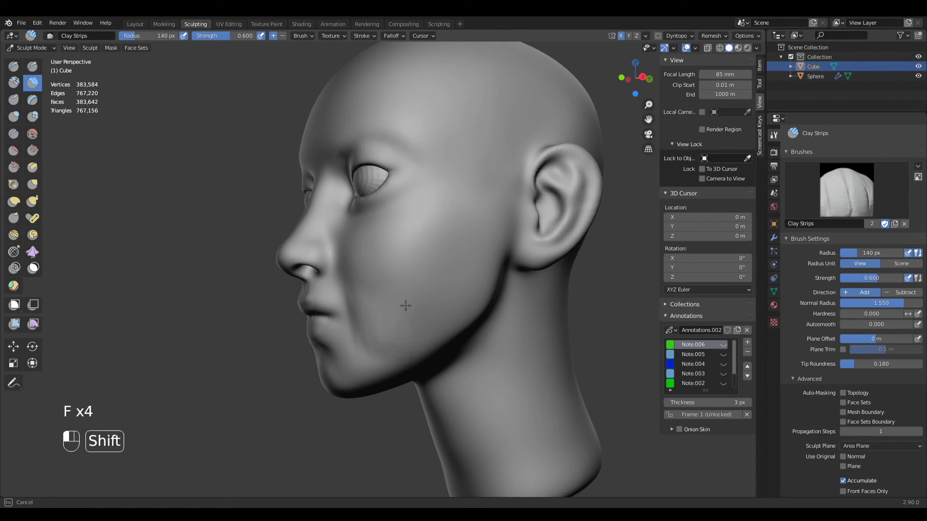
pyautogui.moveTo(372, 367); pyautogui.dragTo(419, 270, button='middle')
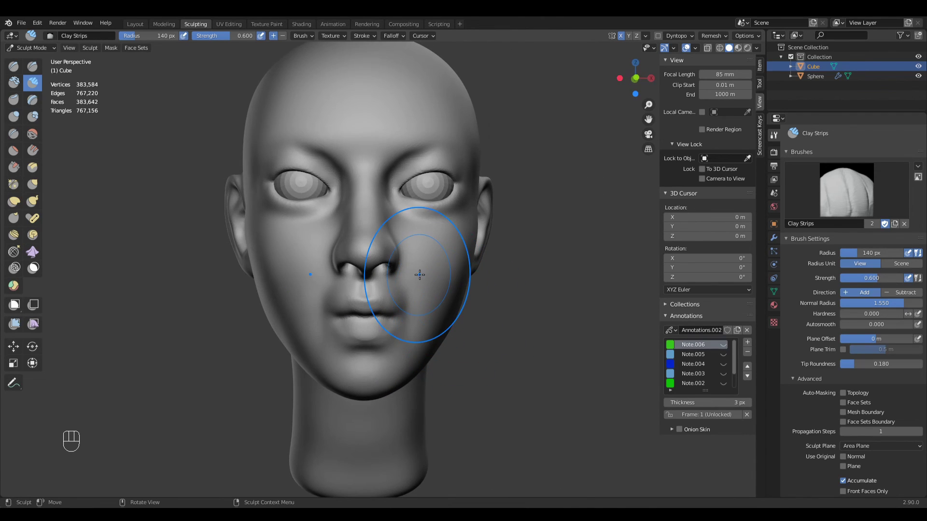
pyautogui.press('KP_1')
pyautogui.moveTo(420, 351); pyautogui.dragTo(480, 337, button='middle')
pyautogui.scroll(2, 496, 342)
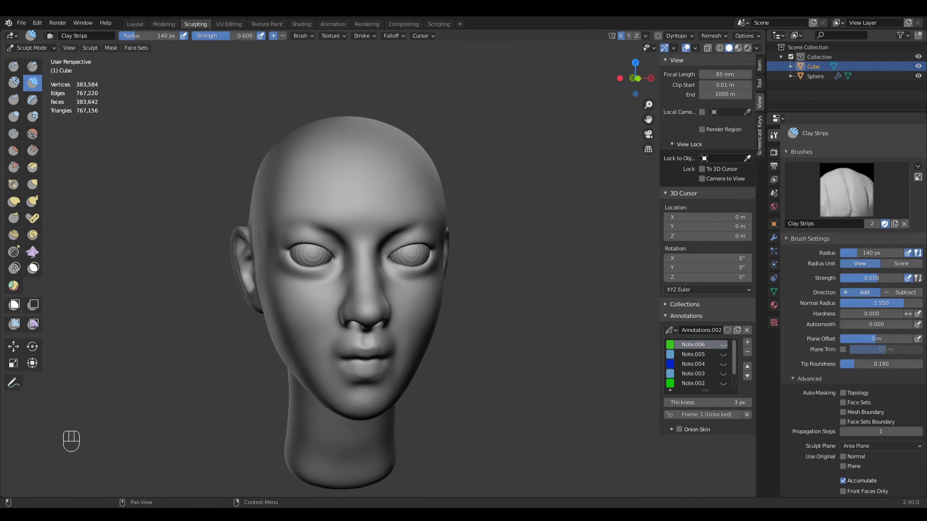